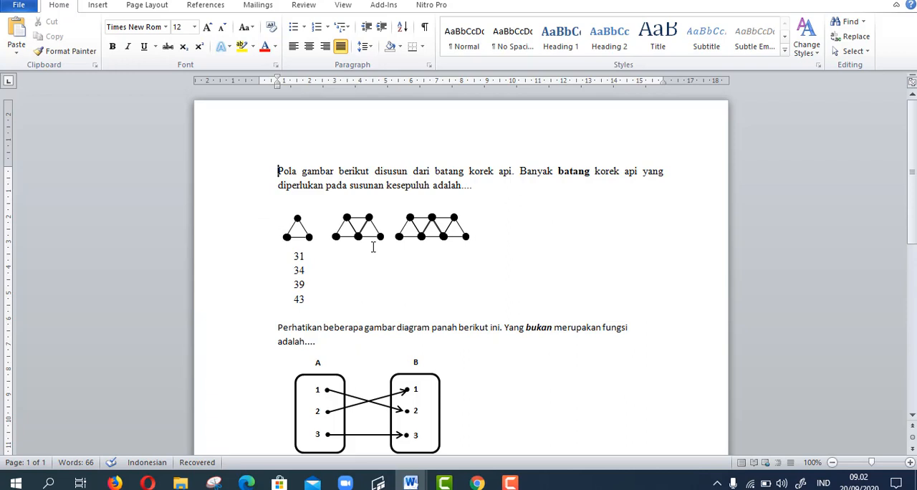
- Review the matchstick-pattern and arrow-diagram questions with their answer choices in the Word document
{"action": "scroll", "coordinate": [372, 248], "scroll_direction": "down", "scroll_amount": 3}
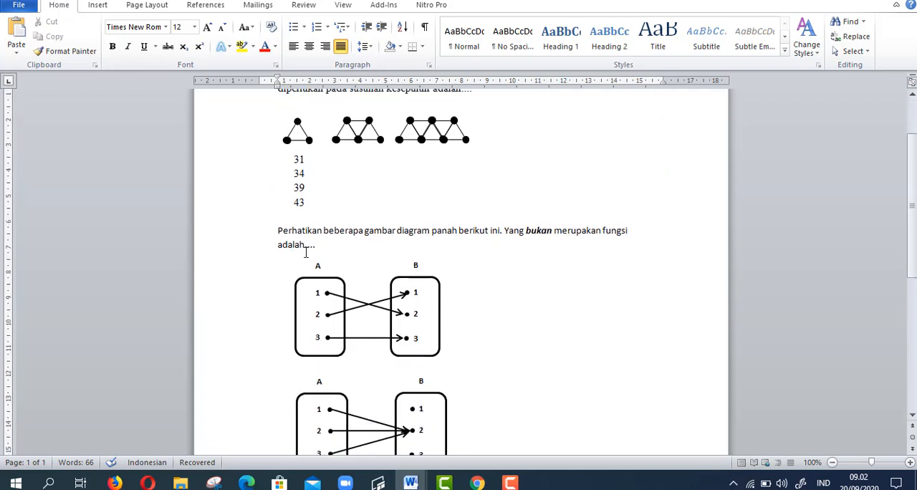
{"action": "scroll", "coordinate": [309, 258], "scroll_direction": "down", "scroll_amount": 9}
{"action": "scroll", "coordinate": [311, 270], "scroll_direction": "up", "scroll_amount": 12}
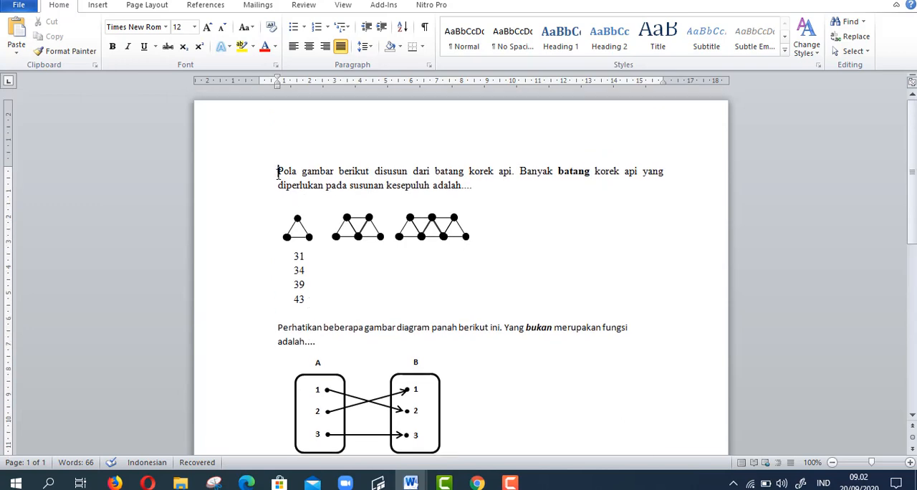
{"action": "left_click", "coordinate": [275, 328]}
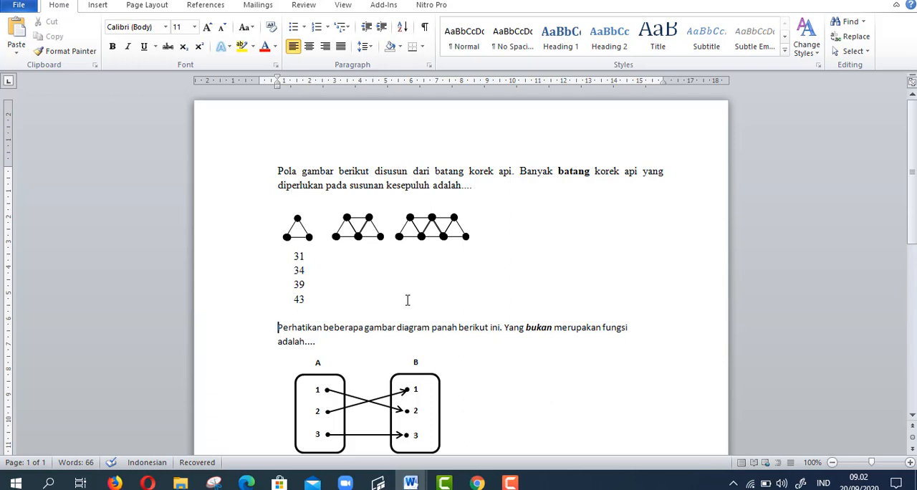
{"action": "left_click", "coordinate": [290, 259]}
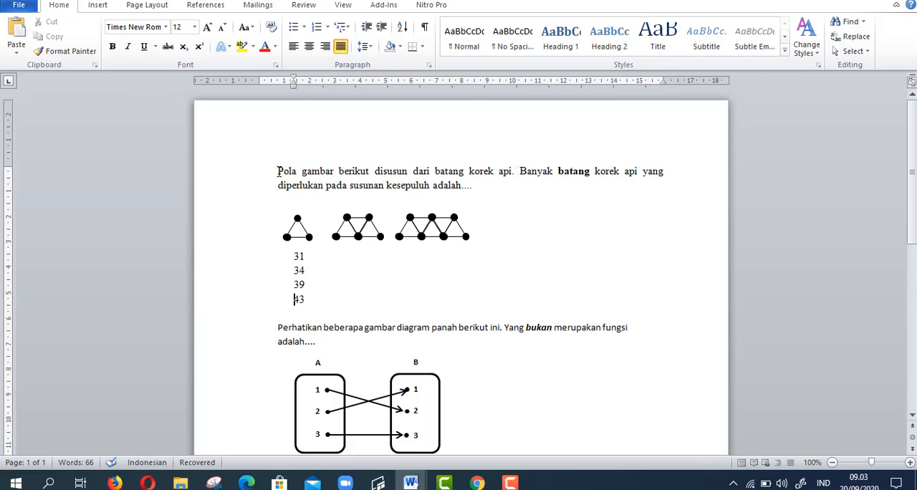
- Switch to Chrome and open Google Drive from the Google home page
{"action": "key", "text": "alt+Tab"}
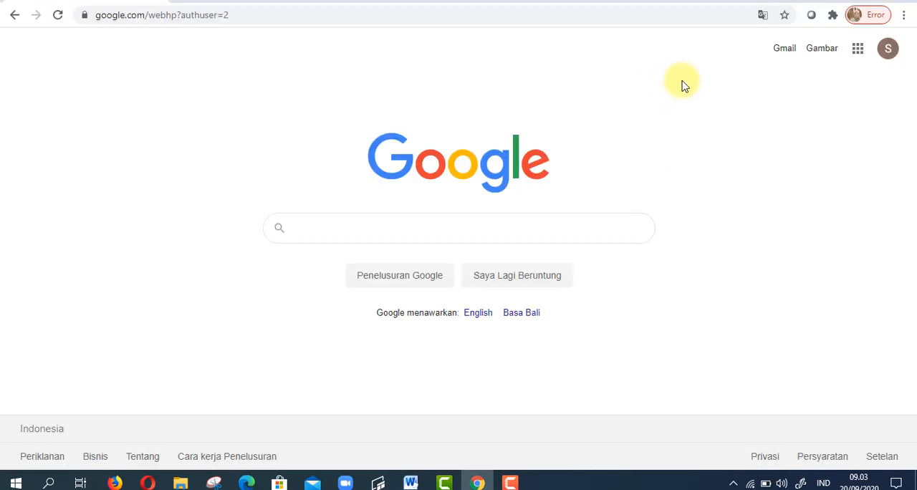
{"action": "left_click", "coordinate": [858, 51]}
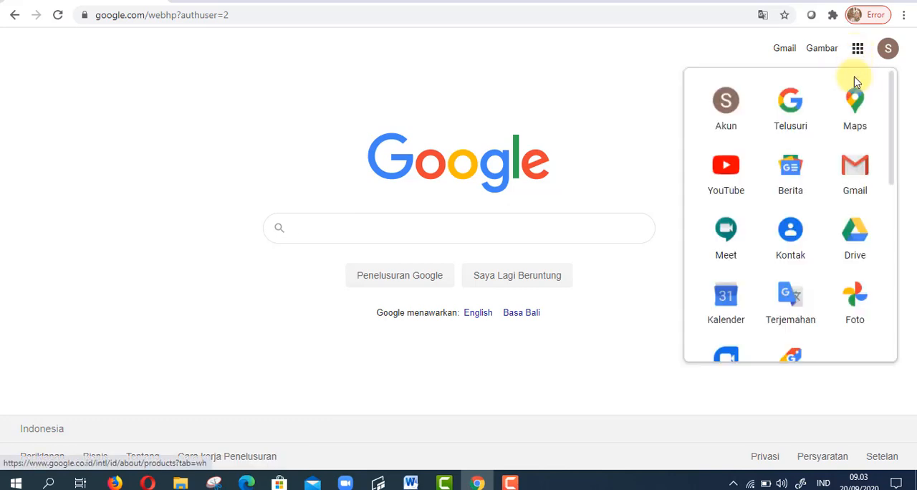
{"action": "left_click", "coordinate": [855, 236]}
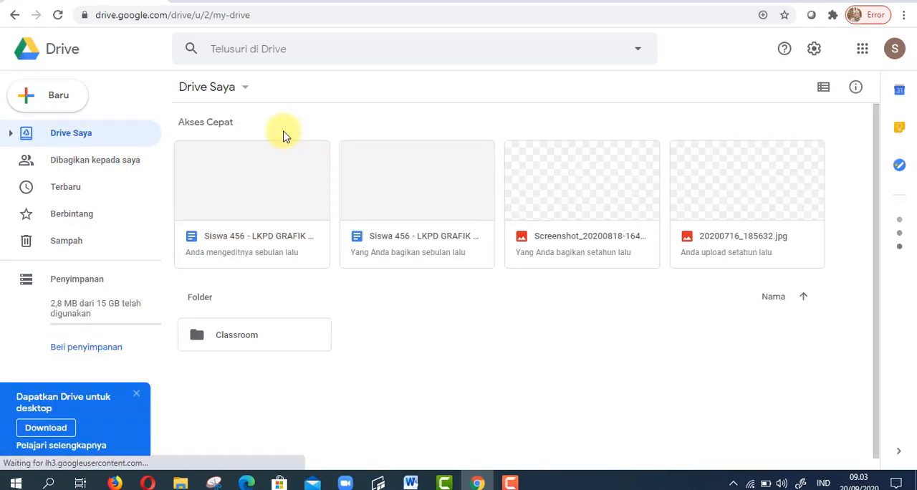
{"action": "left_click", "coordinate": [44, 107]}
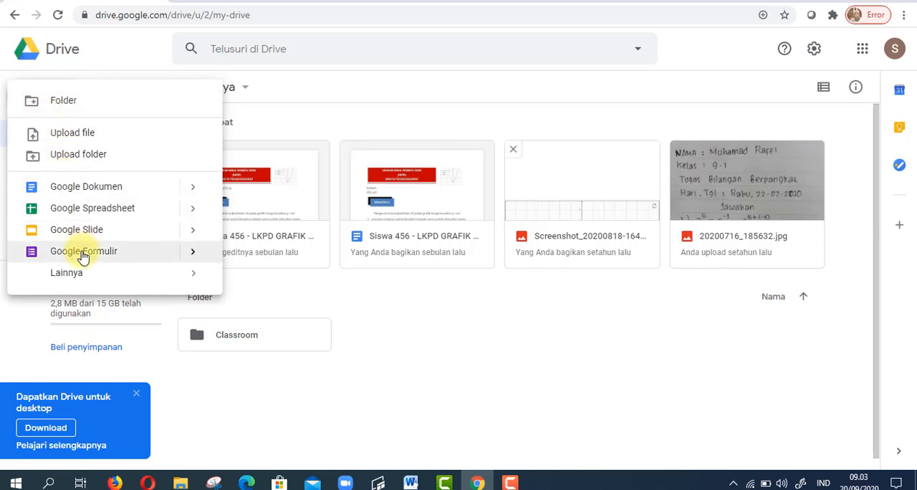
{"action": "mouse_move", "coordinate": [189, 255]}
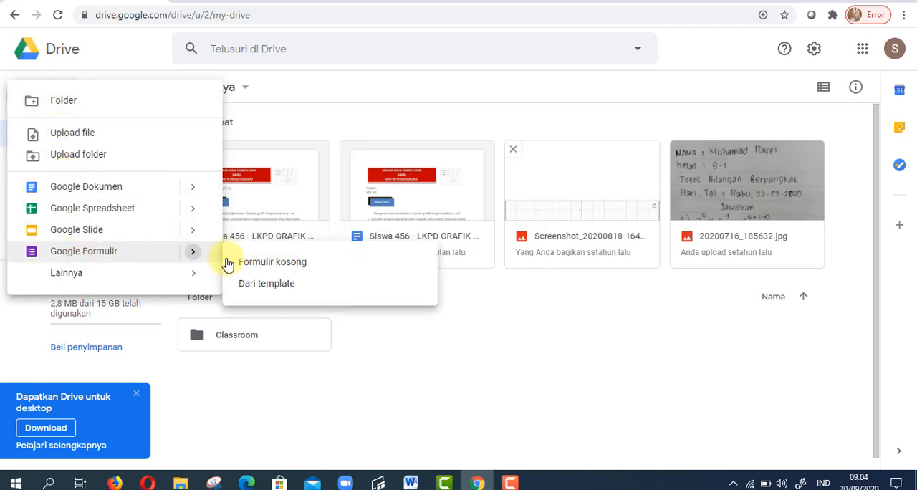
{"action": "left_click", "coordinate": [299, 96]}
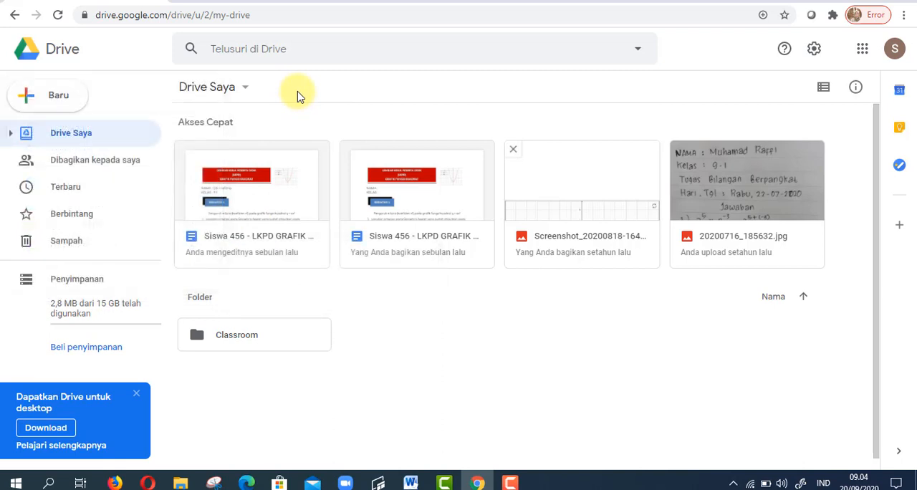
- Create a blank Google Formulir in Drive Saya
{"action": "left_click", "coordinate": [243, 90]}
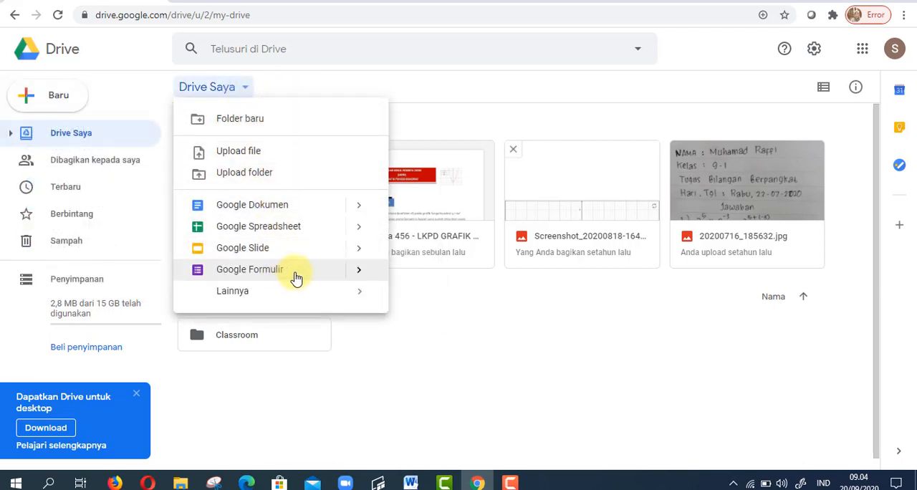
{"action": "left_click", "coordinate": [358, 275]}
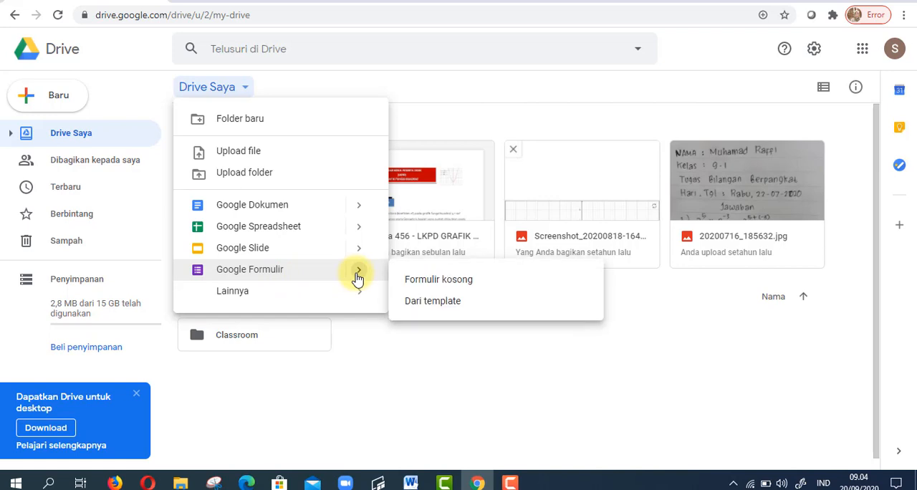
{"action": "left_click", "coordinate": [410, 280]}
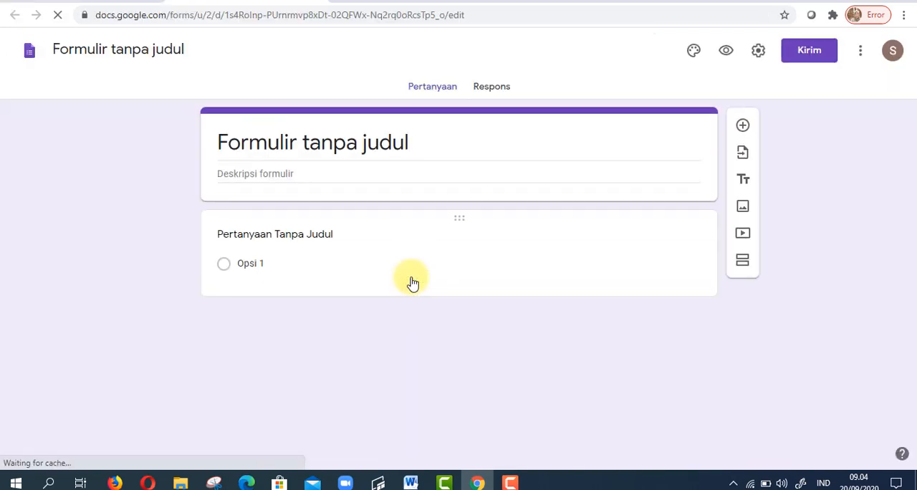
- Title the form "SOAL MATEMATIKA"
{"action": "left_click", "coordinate": [322, 141]}
{"action": "type", "text": "SOAL "}
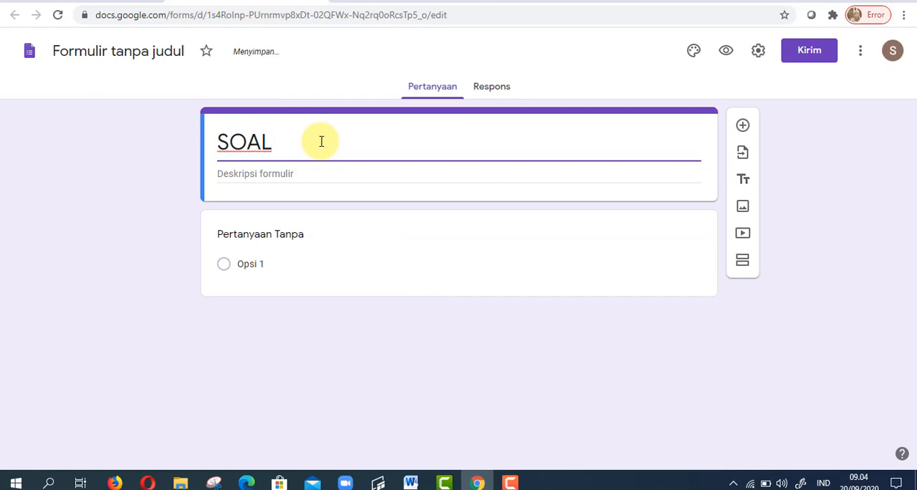
{"action": "type", "text": "MATEMAT"}
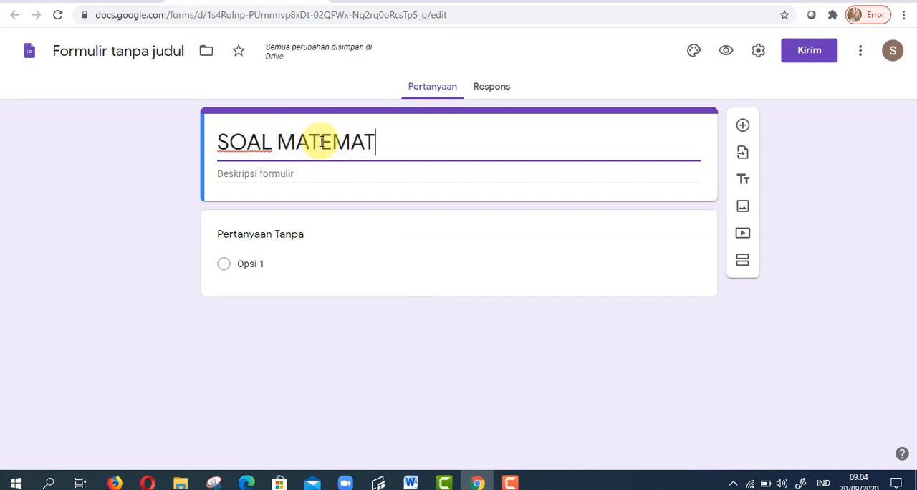
{"action": "type", "text": "IKA"}
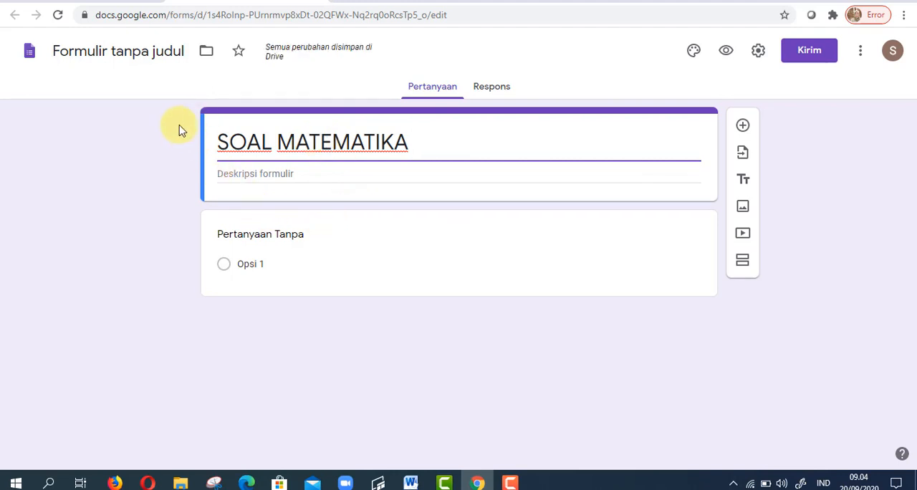
{"action": "left_click", "coordinate": [368, 238]}
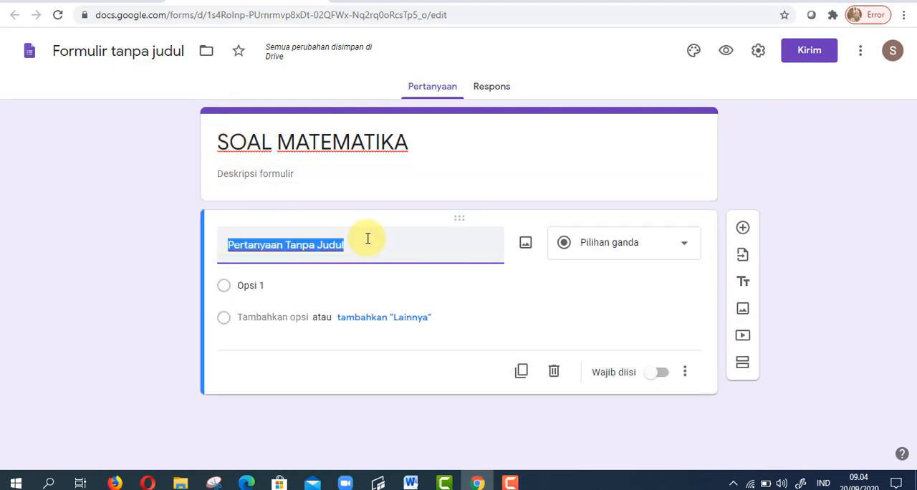
- Name the form file SOAL MATEMATIKA to match the form's title
{"action": "left_click", "coordinate": [244, 139]}
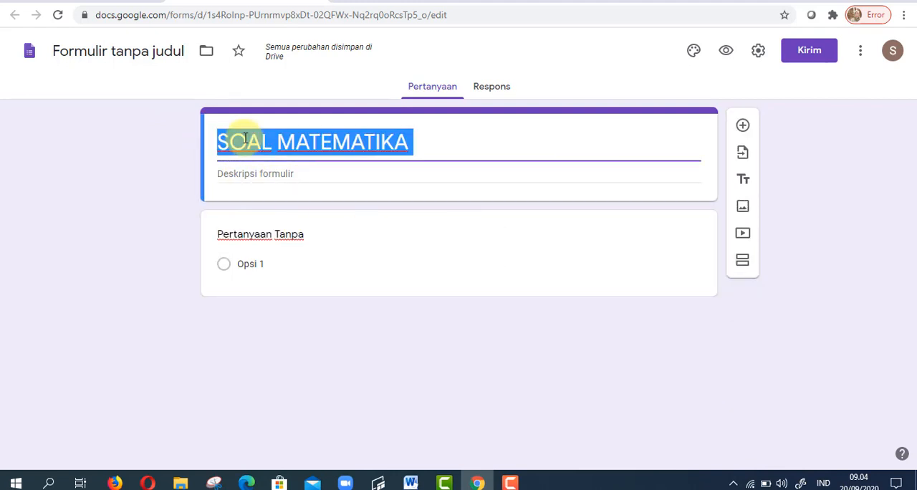
{"action": "left_click", "coordinate": [107, 55]}
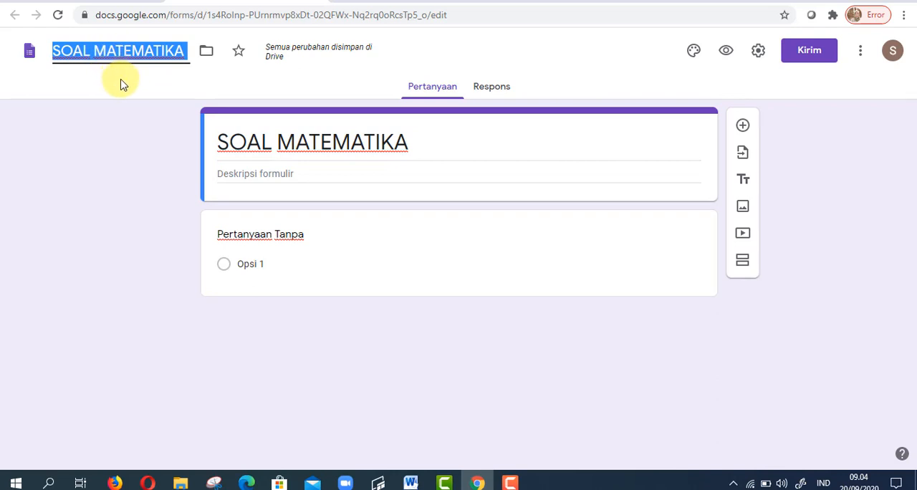
{"action": "left_click", "coordinate": [121, 84]}
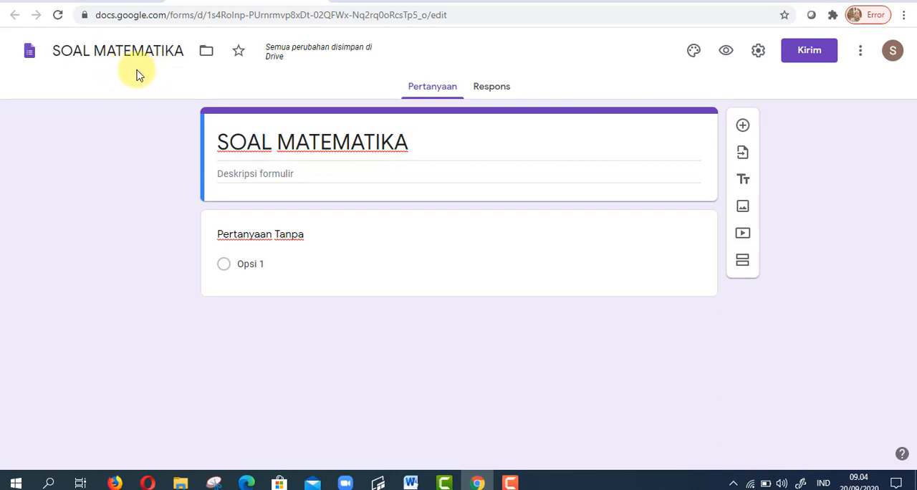
- Turn the untitled question into a required "NAMA LENGKAP" question with the Jawaban singkat answer type
{"action": "left_click", "coordinate": [366, 244]}
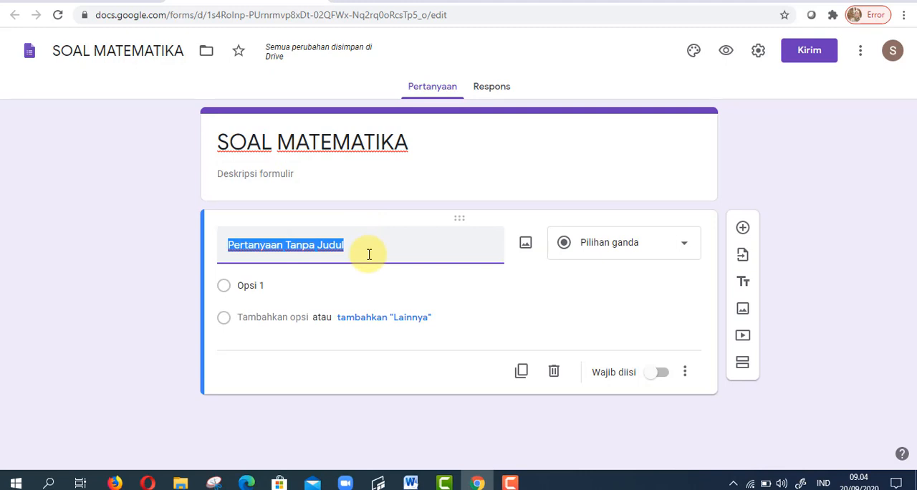
{"action": "type", "text": "NAMA L"}
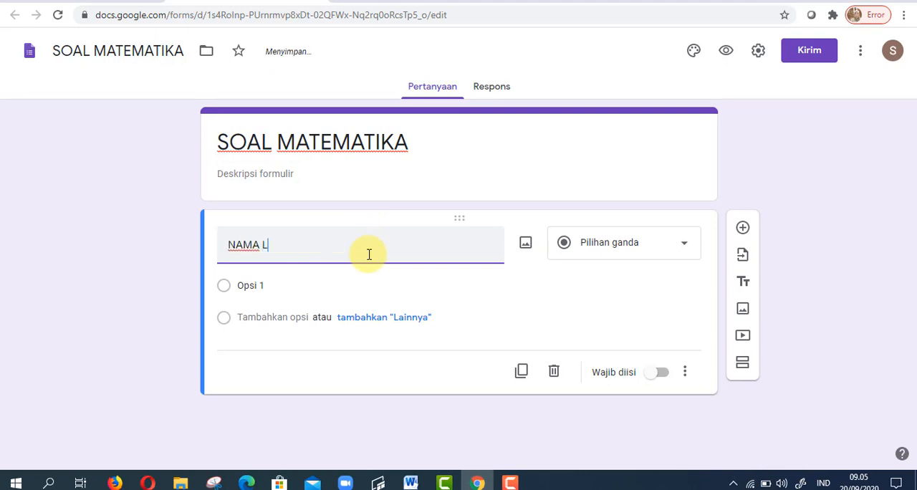
{"action": "type", "text": "ENGKAP"}
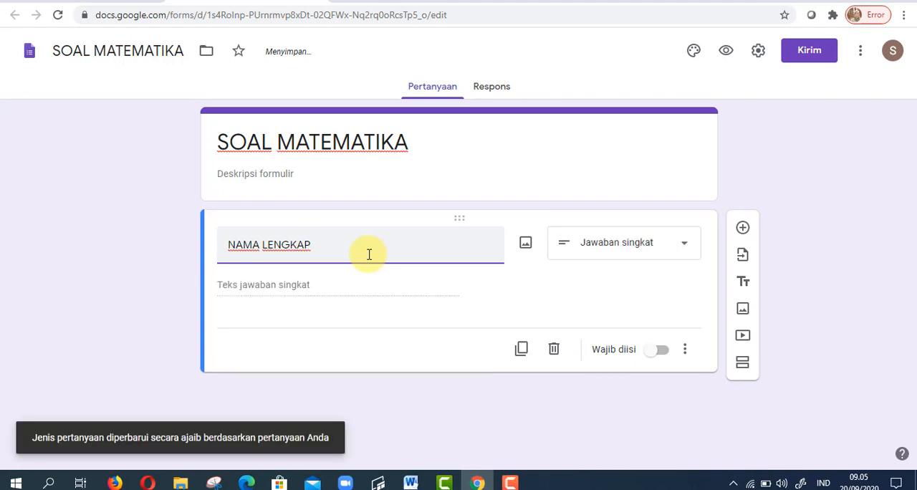
{"action": "left_click", "coordinate": [691, 250]}
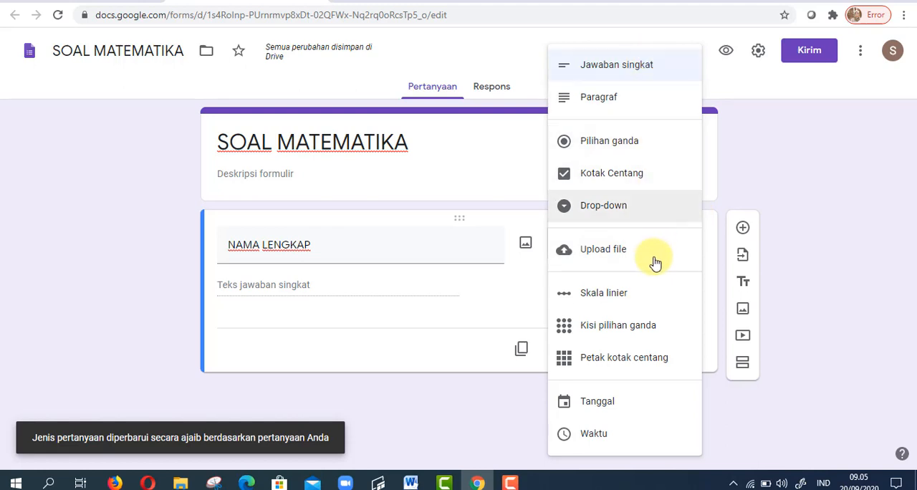
{"action": "left_click", "coordinate": [606, 72]}
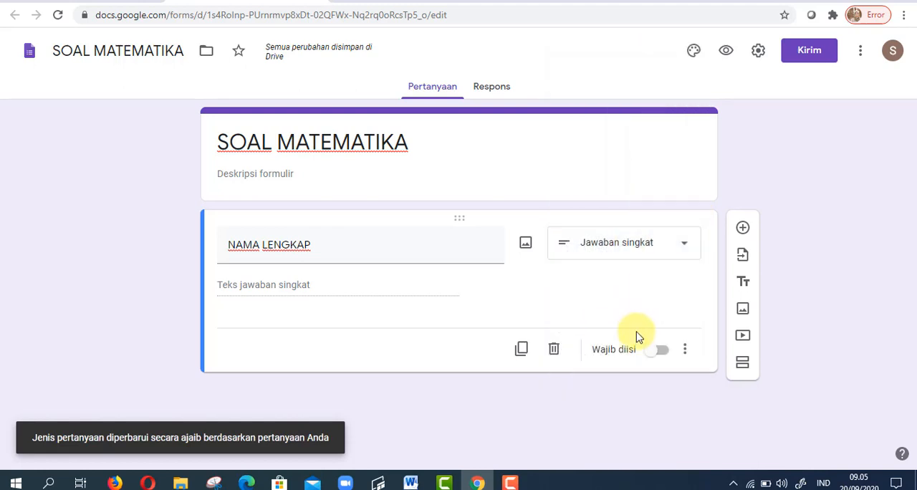
{"action": "left_click", "coordinate": [667, 356]}
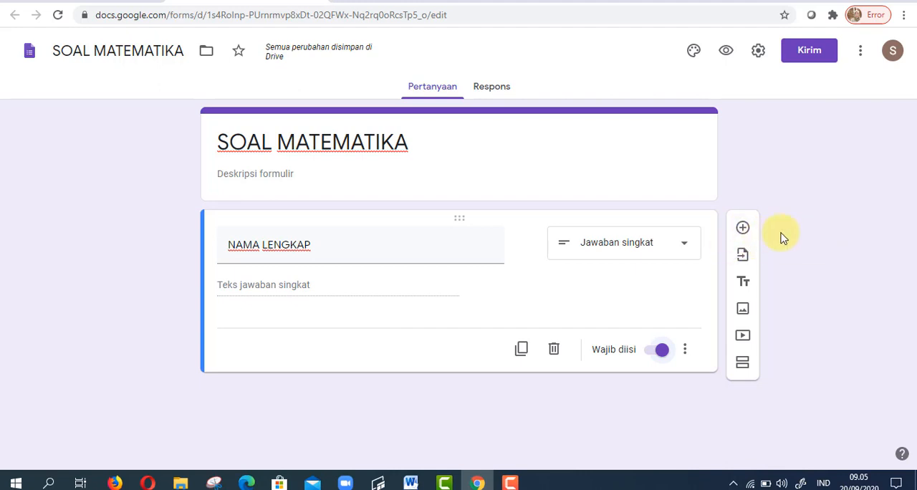
- Add a second question titled "KELAS" with the Drop-down answer type
{"action": "left_click", "coordinate": [743, 229]}
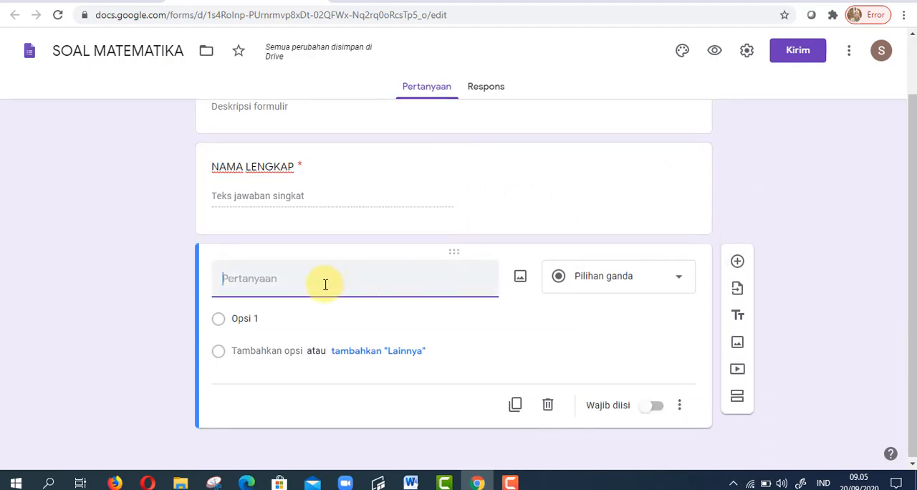
{"action": "type", "text": "KELAS"}
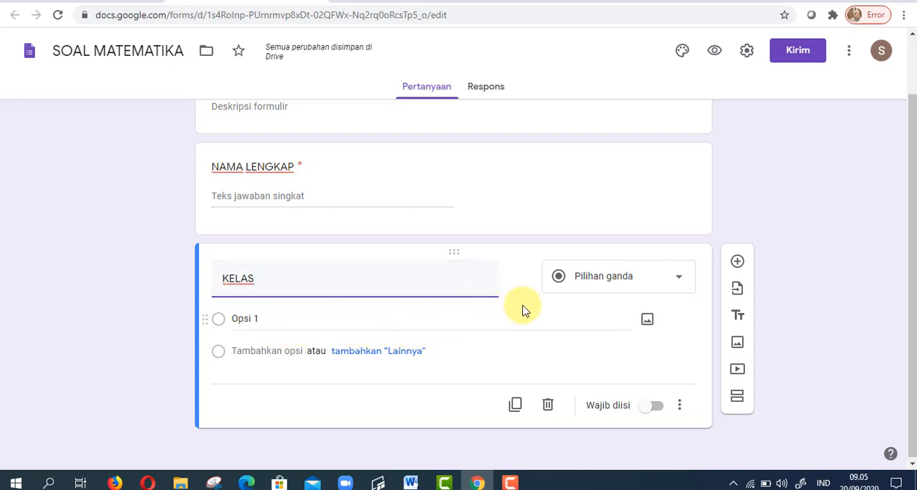
{"action": "left_click", "coordinate": [592, 286]}
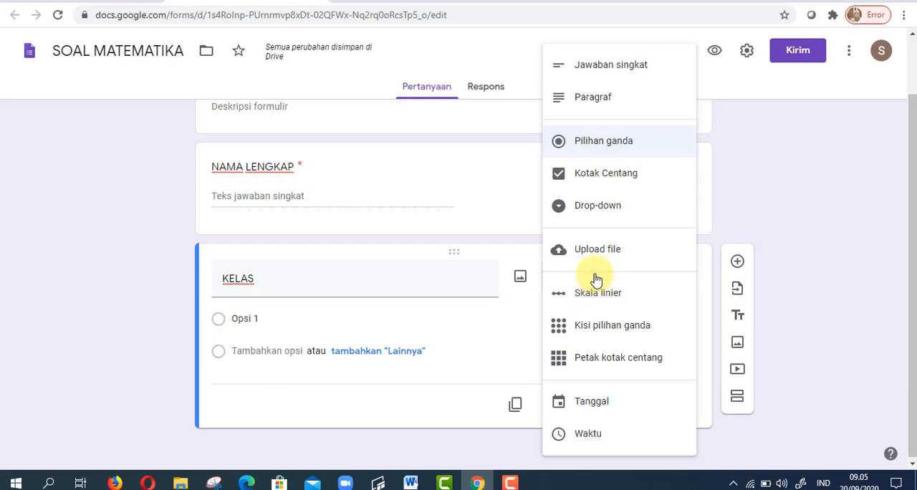
{"action": "left_click", "coordinate": [603, 214]}
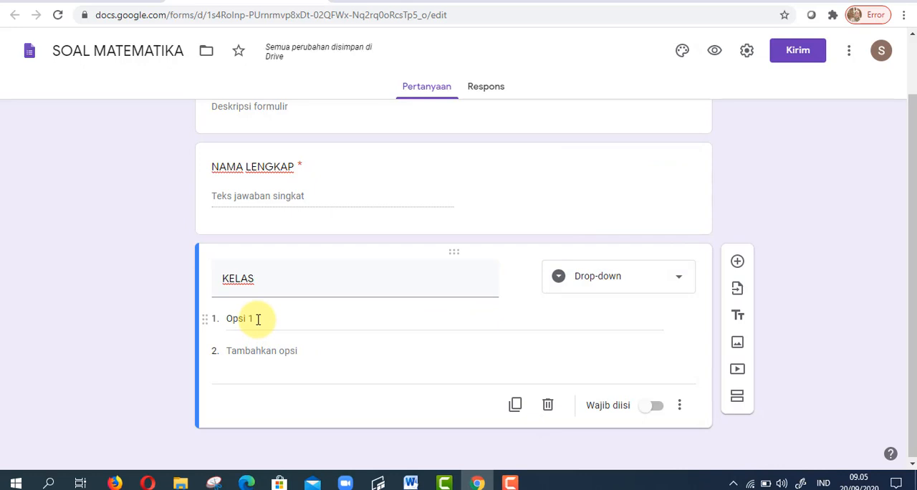
- Enter 8-1 and 8-2 as the choices of the KELAS question and make it required
{"action": "left_click", "coordinate": [258, 319]}
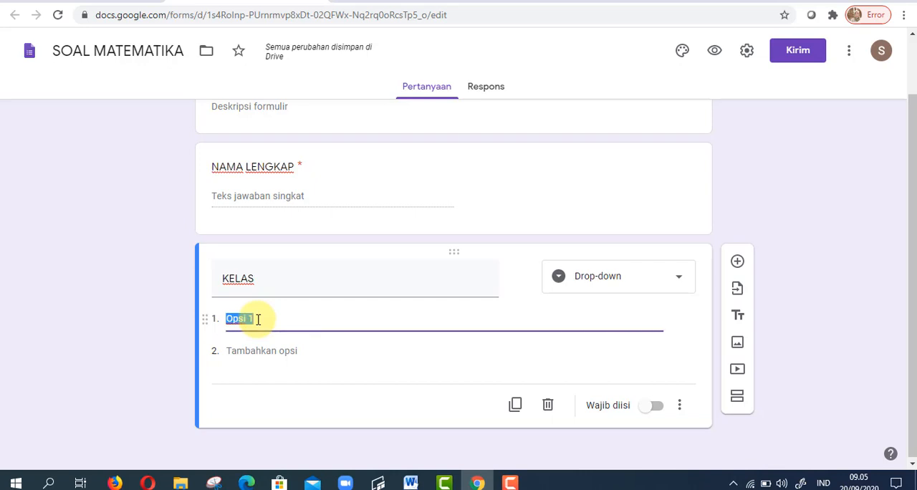
{"action": "type", "text": "8-"}
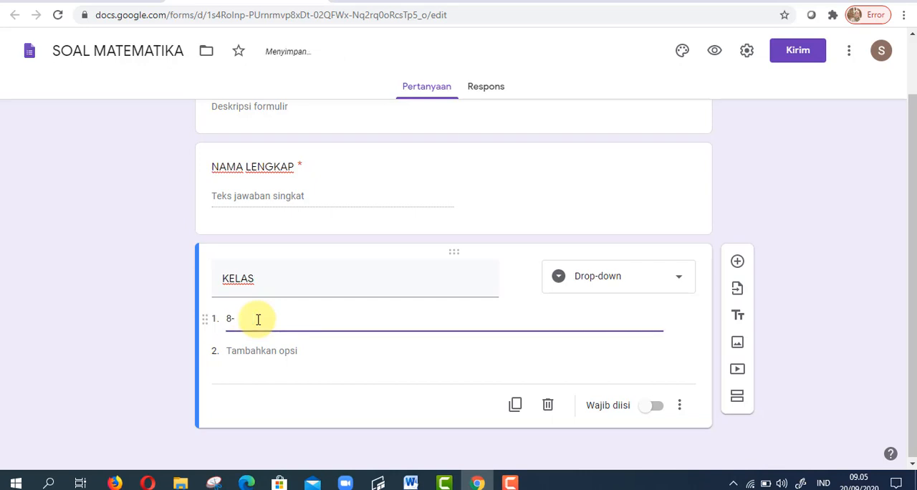
{"action": "type", "text": "1"}
{"action": "key", "text": "Return"}
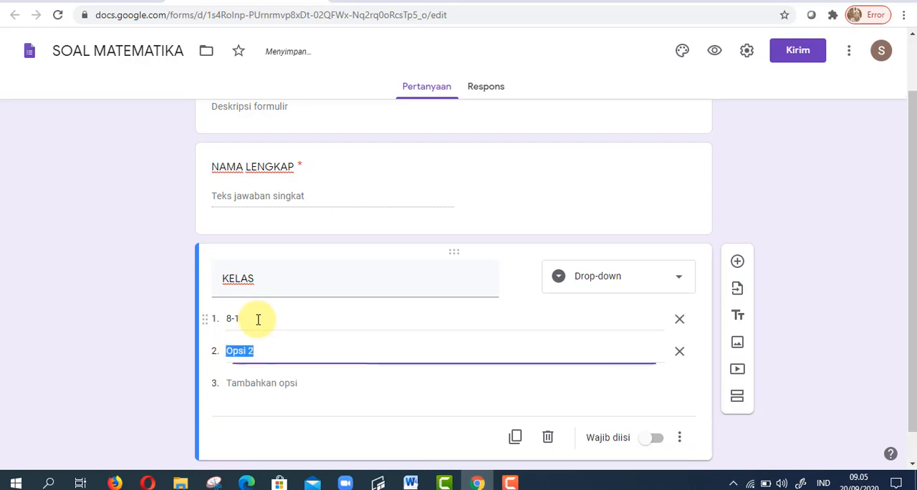
{"action": "type", "text": "8-2"}
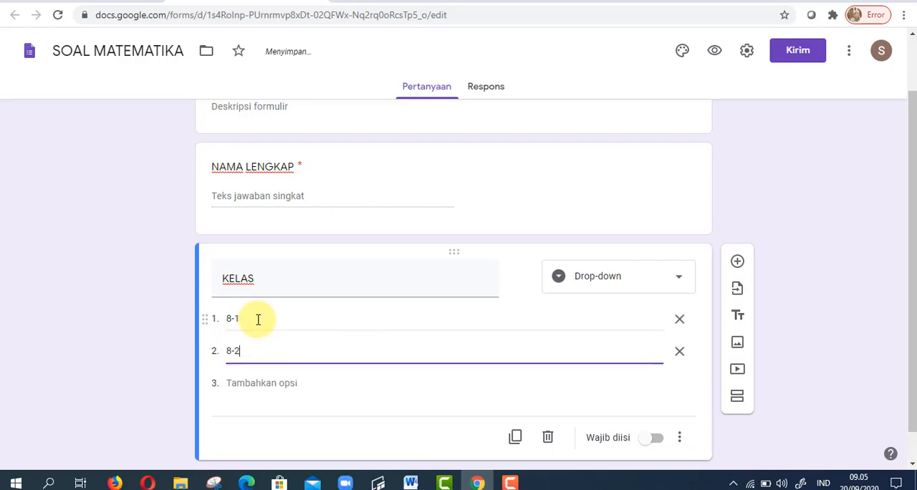
{"action": "scroll", "coordinate": [526, 373], "scroll_direction": "down", "scroll_amount": 1}
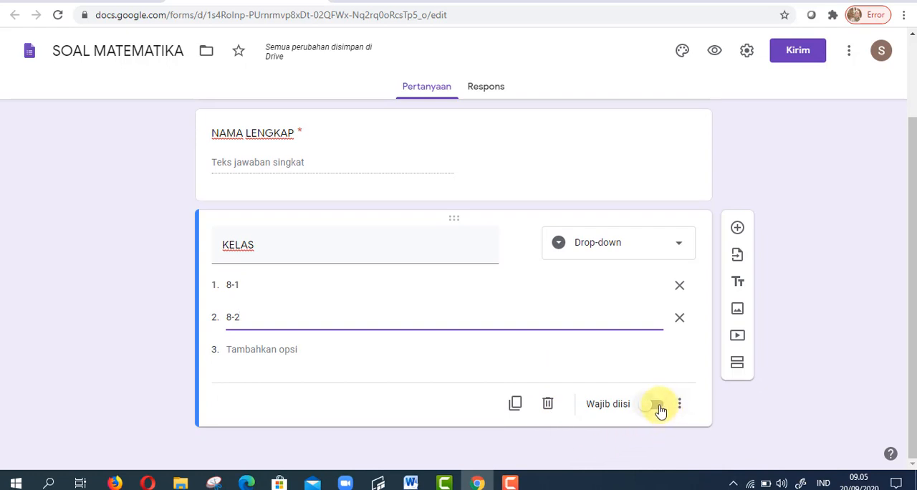
{"action": "left_click", "coordinate": [658, 405]}
{"action": "left_click", "coordinate": [658, 407]}
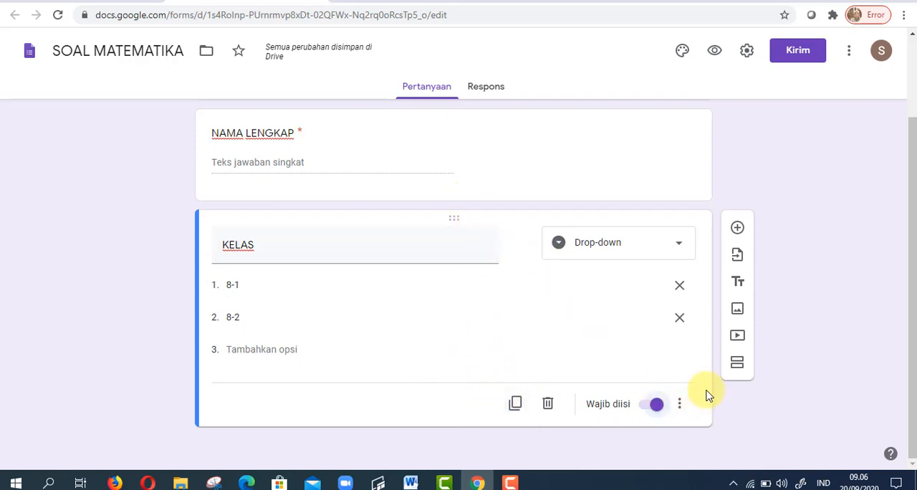
- Add a new section after the KELAS question and title it SOAL
{"action": "left_click", "coordinate": [737, 366]}
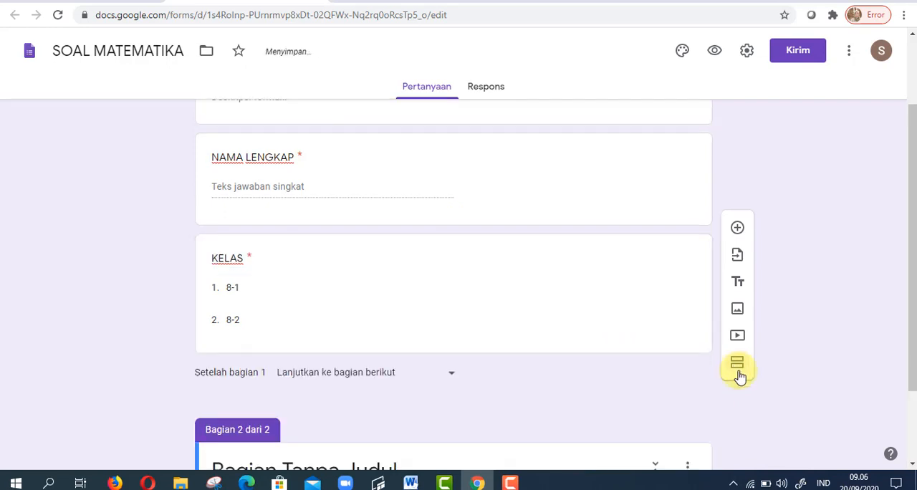
{"action": "scroll", "coordinate": [606, 375], "scroll_direction": "down", "scroll_amount": 2}
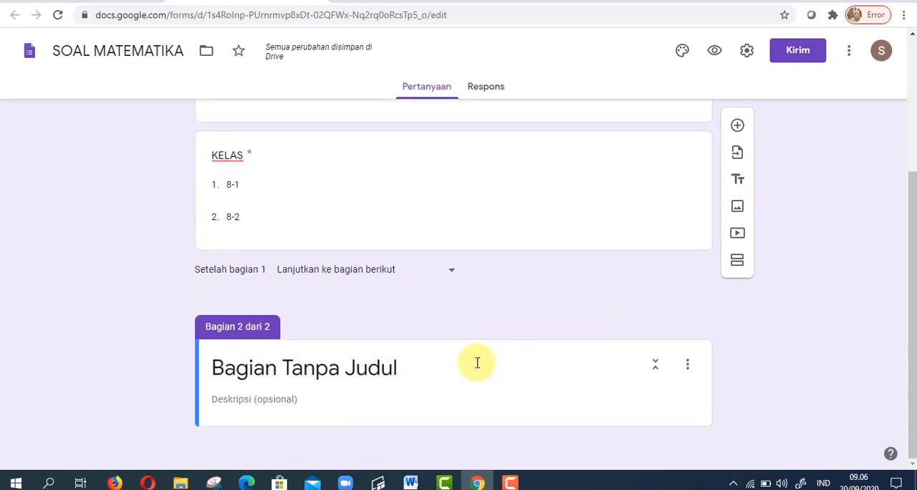
{"action": "scroll", "coordinate": [477, 363], "scroll_direction": "up", "scroll_amount": 1}
{"action": "scroll", "coordinate": [477, 364], "scroll_direction": "down", "scroll_amount": 1}
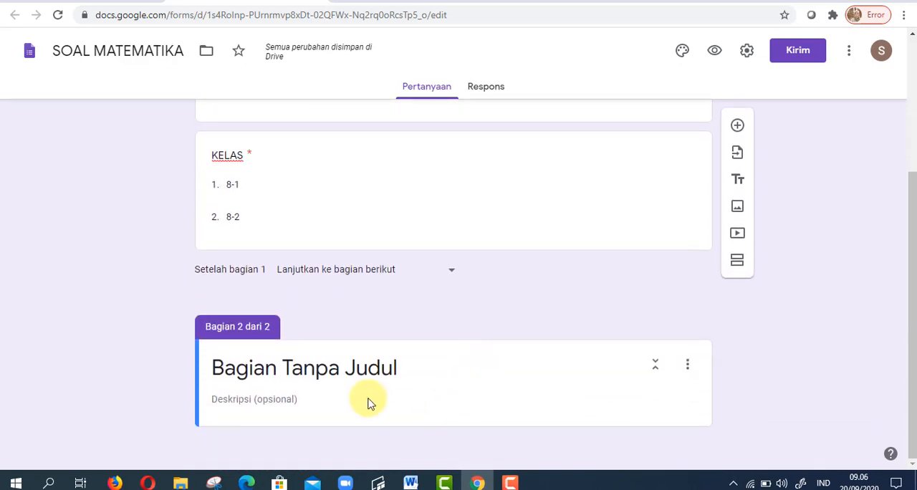
{"action": "scroll", "coordinate": [387, 375], "scroll_direction": "up", "scroll_amount": 3}
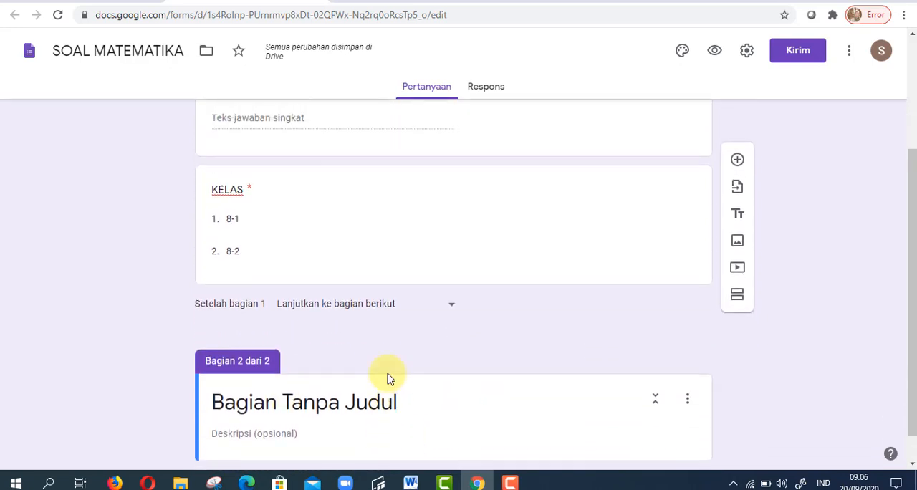
{"action": "scroll", "coordinate": [371, 394], "scroll_direction": "down", "scroll_amount": 3}
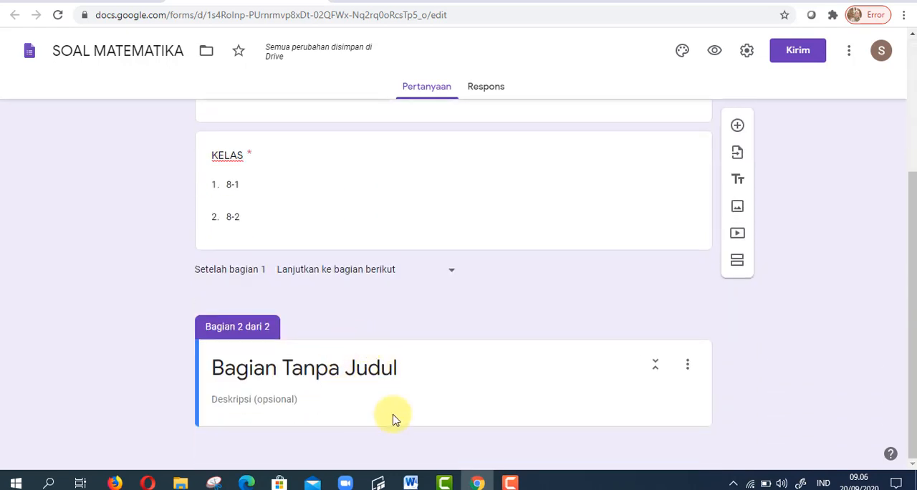
{"action": "left_click", "coordinate": [337, 371]}
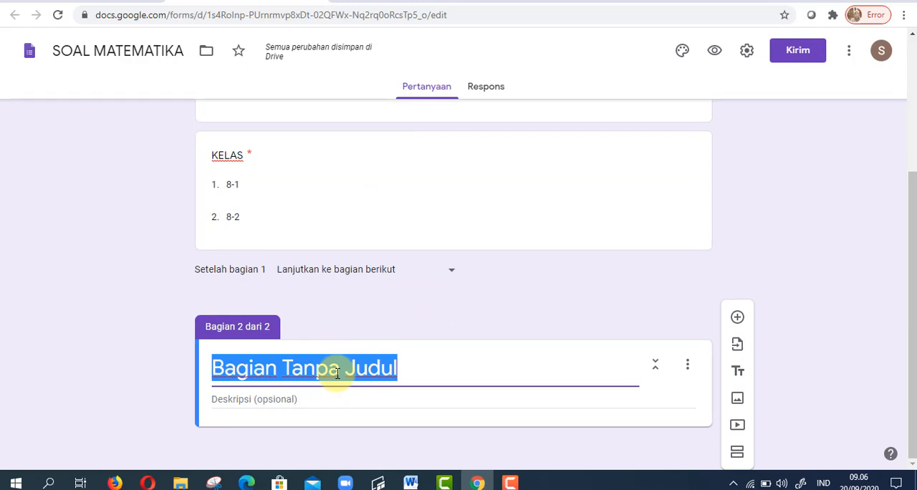
{"action": "type", "text": "SOAL"}
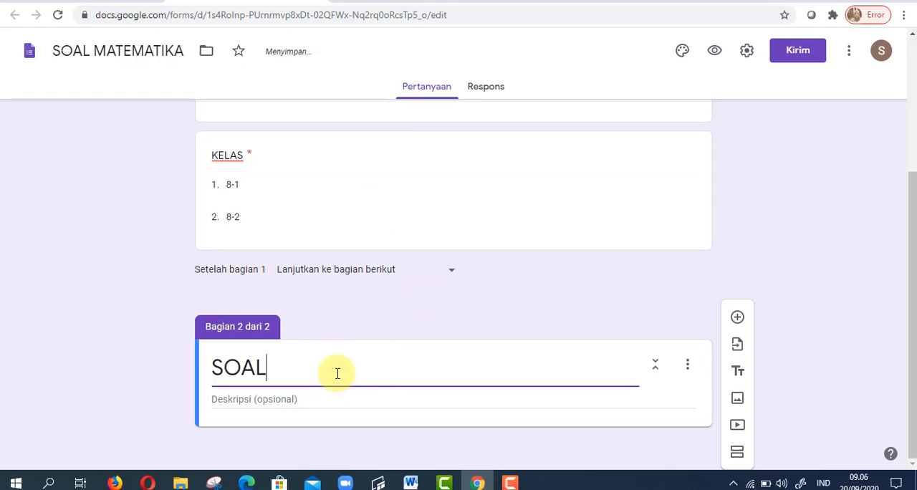
- Enter "Pilihlah salah satu jawaban yang paling tepat." as the description of the SOAL section
{"action": "left_click", "coordinate": [274, 401]}
{"action": "type", "text": "Pilihlah salah"}
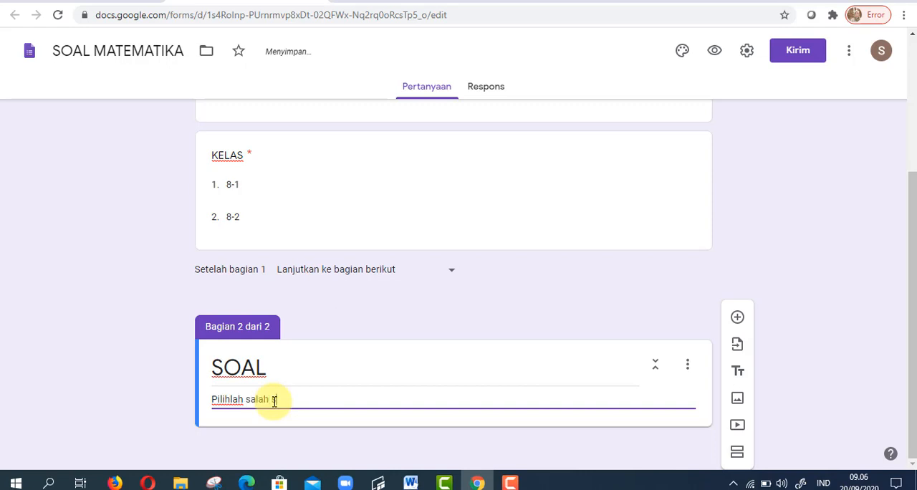
{"action": "type", "text": "atu jawaban yang paling te"}
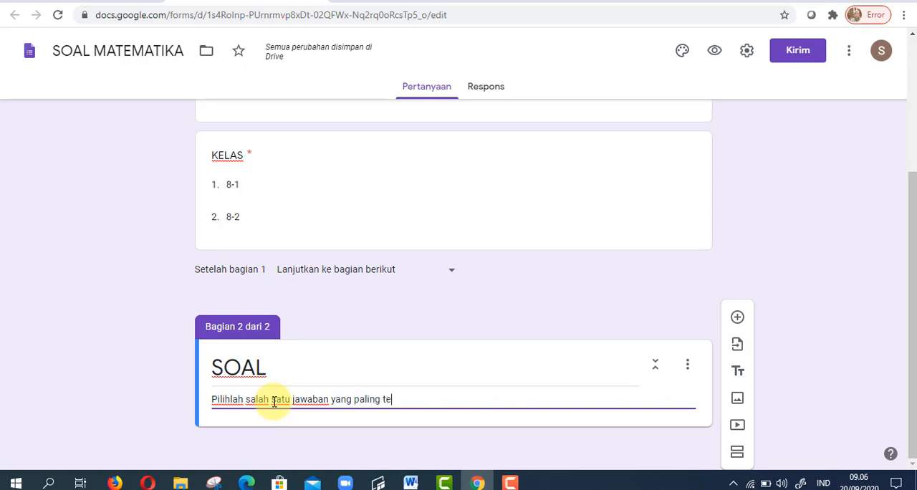
{"action": "type", "text": "."}
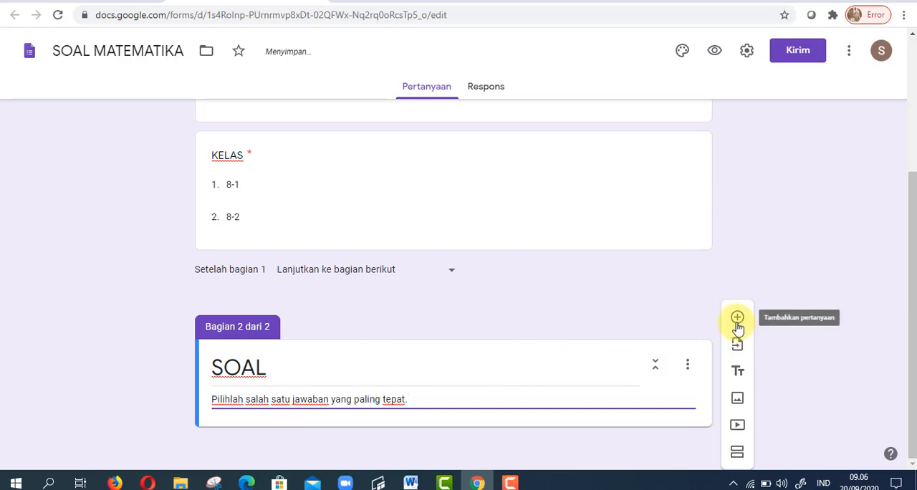
- Add a question to the SOAL section, then switch to Word and copy the text of the matchstick pattern question
{"action": "left_click", "coordinate": [738, 321]}
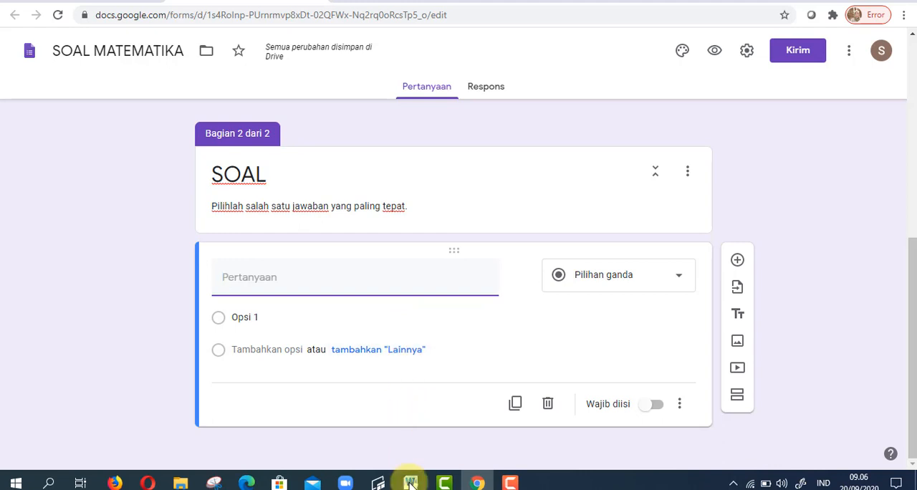
{"action": "mouse_move", "coordinate": [411, 483]}
{"action": "left_click", "coordinate": [305, 430]}
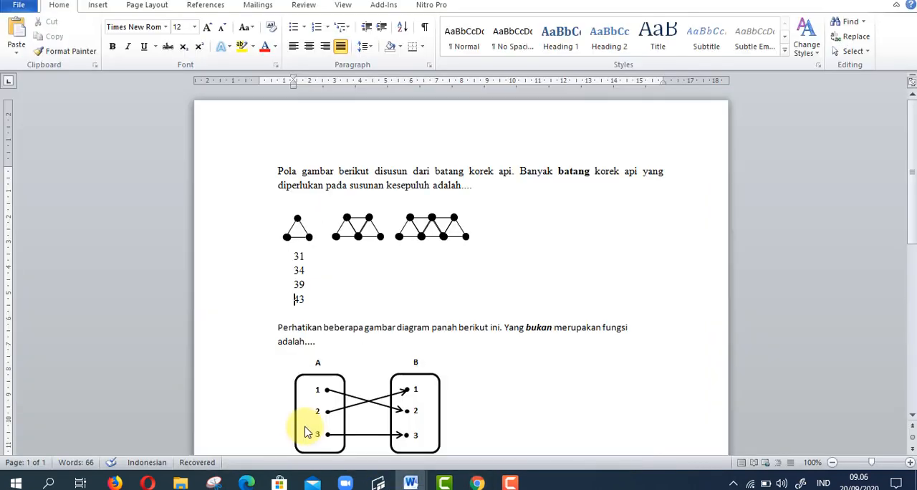
{"action": "left_click_drag", "start_coordinate": [276, 171], "coordinate": [475, 187]}
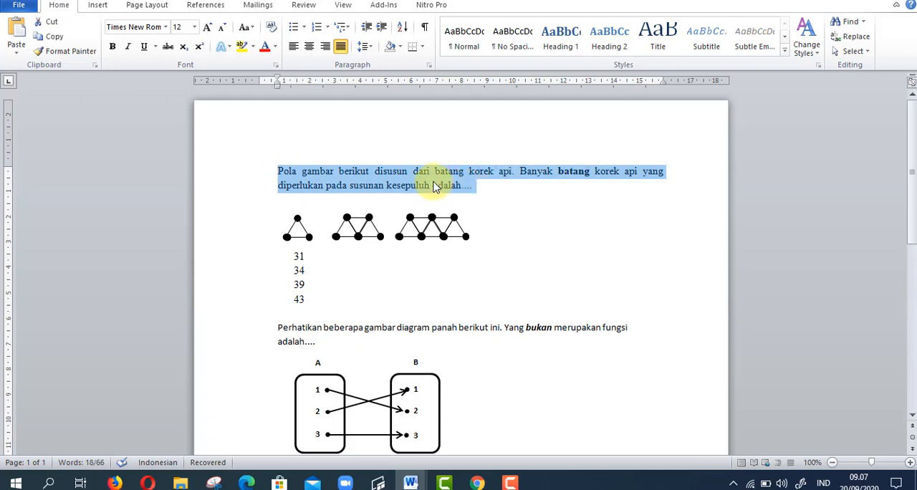
{"action": "right_click", "coordinate": [434, 185]}
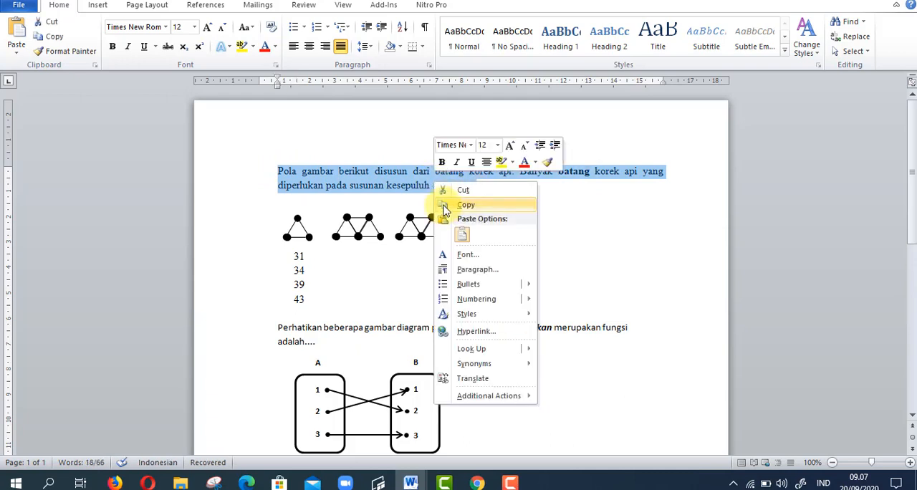
{"action": "left_click", "coordinate": [446, 203]}
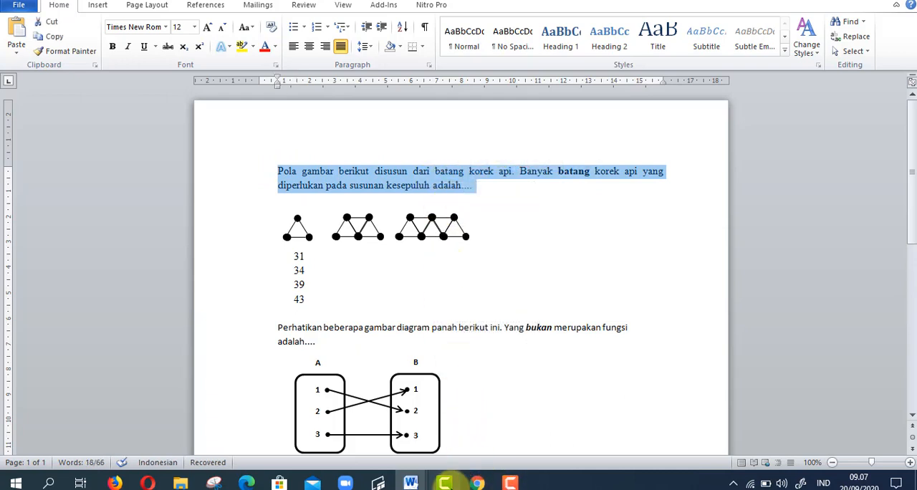
- Return to the form in Chrome and paste the copied matchstick question text as the new question's title
{"action": "left_click", "coordinate": [445, 483]}
{"action": "left_click", "coordinate": [444, 483]}
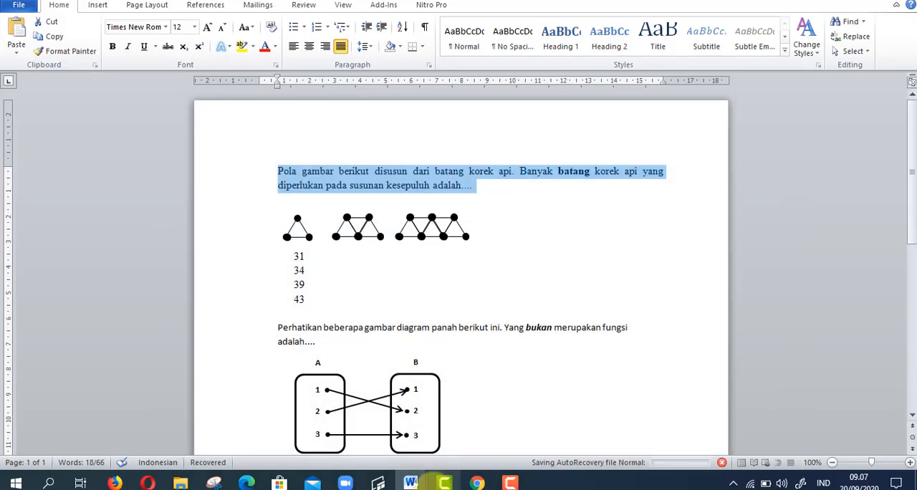
{"action": "left_click", "coordinate": [477, 483]}
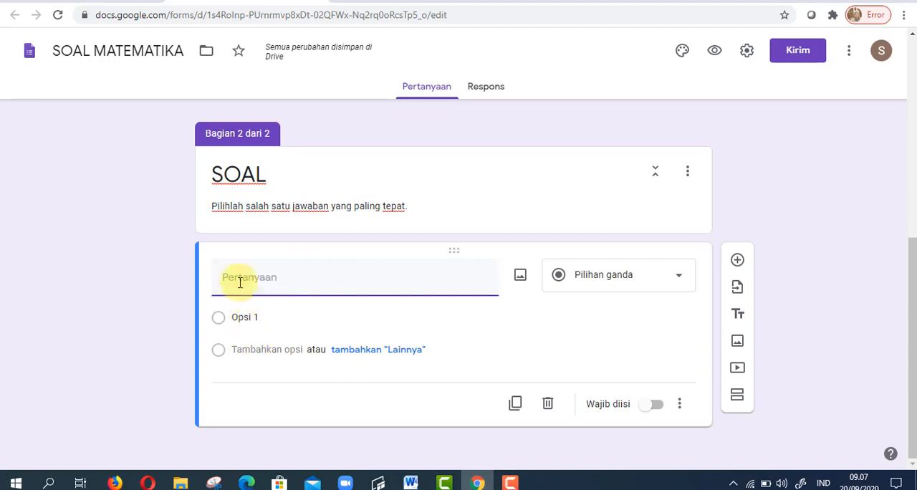
{"action": "right_click", "coordinate": [225, 277]}
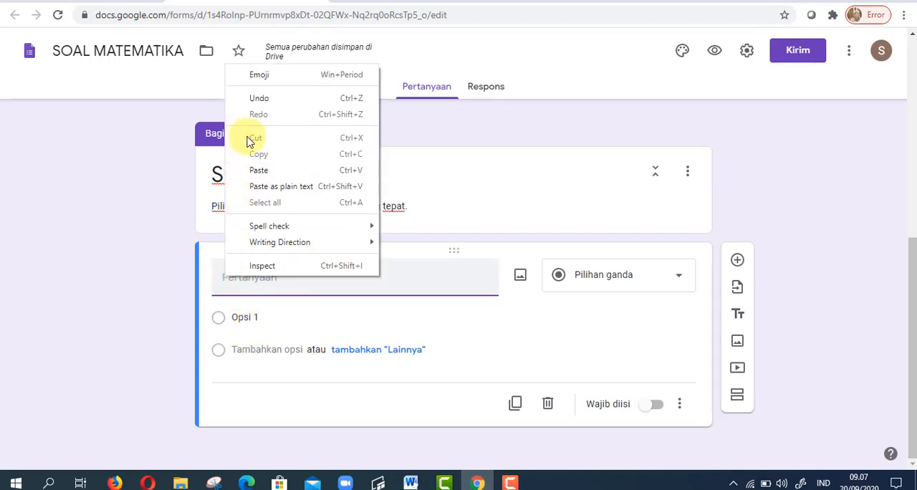
{"action": "left_click", "coordinate": [258, 172]}
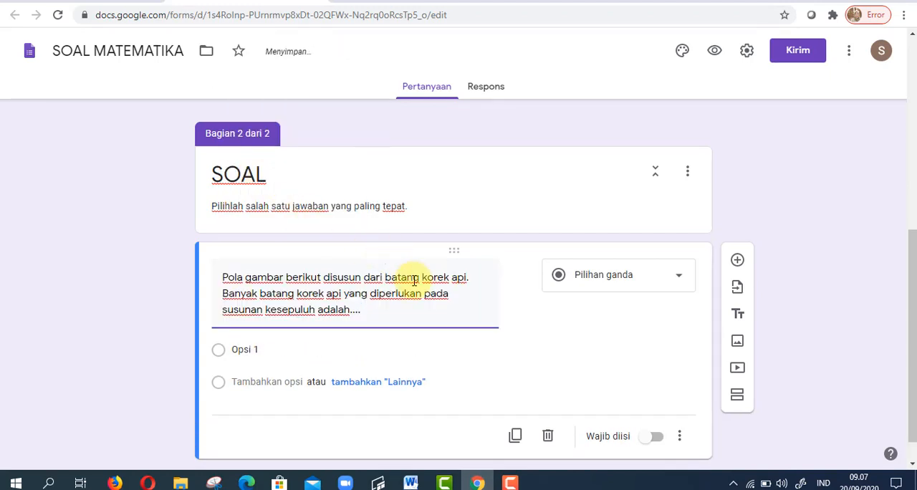
- Switch to the Word document and look up the Snipping Tool in the Windows search
{"action": "key", "text": "alt+Tab"}
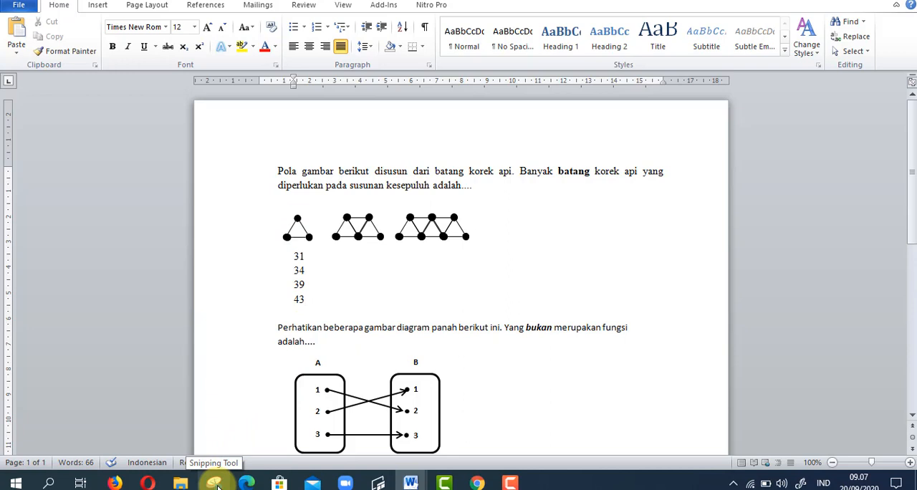
{"action": "left_click", "coordinate": [49, 484]}
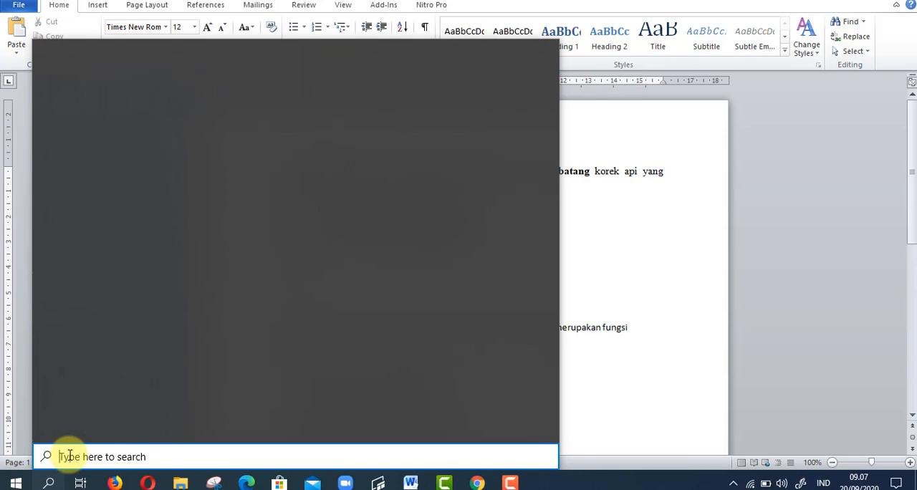
{"action": "type", "text": "sn"}
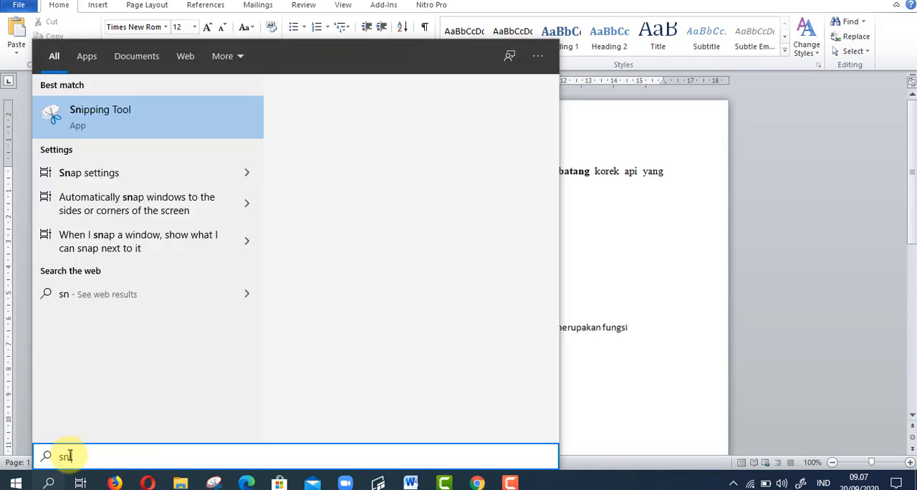
{"action": "type", "text": "ipp"}
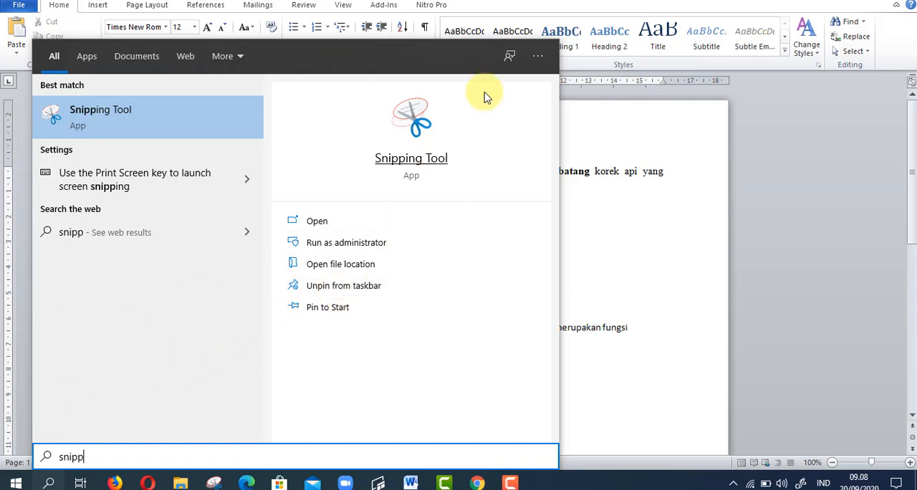
{"action": "left_click", "coordinate": [695, 331]}
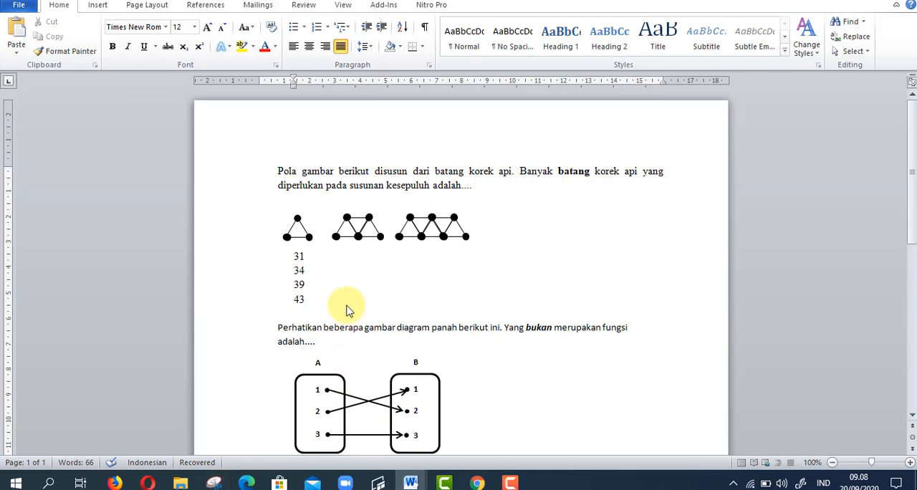
- Capture the three matchstick triangle patterns of the first question with the Snipping Tool
{"action": "left_click", "coordinate": [213, 483]}
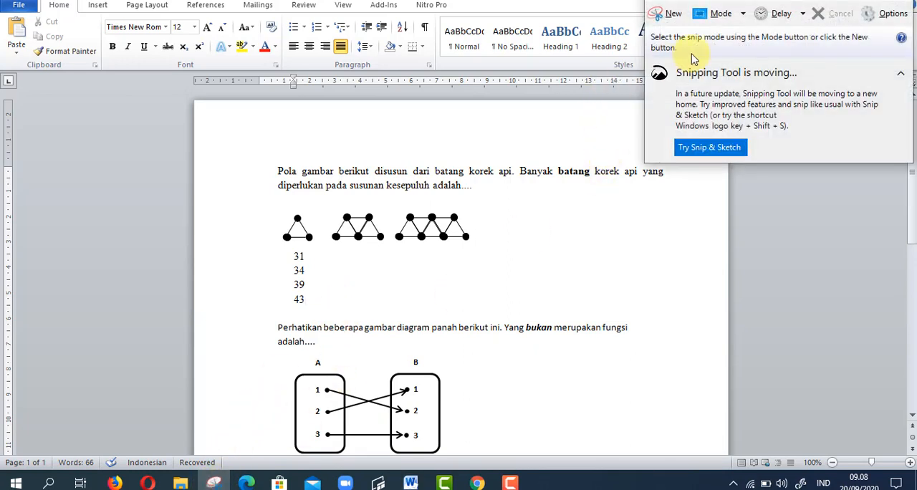
{"action": "left_click", "coordinate": [673, 16]}
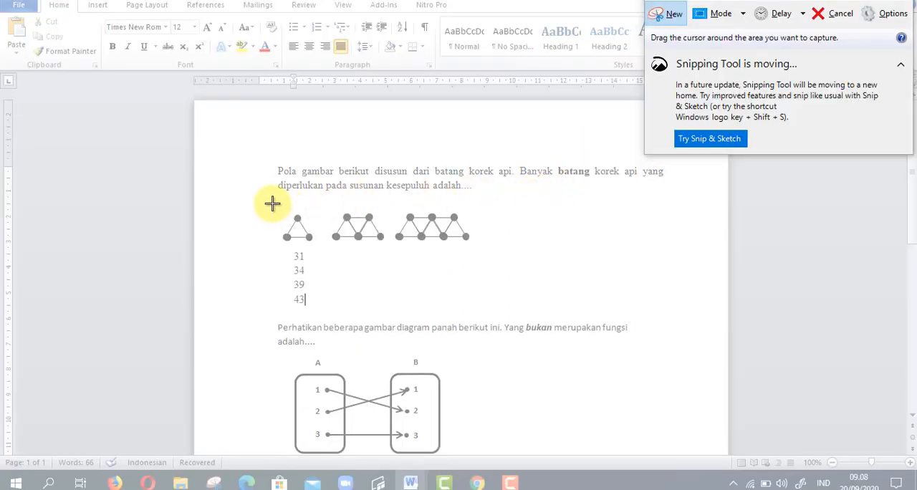
{"action": "left_click_drag", "start_coordinate": [272, 203], "coordinate": [480, 248]}
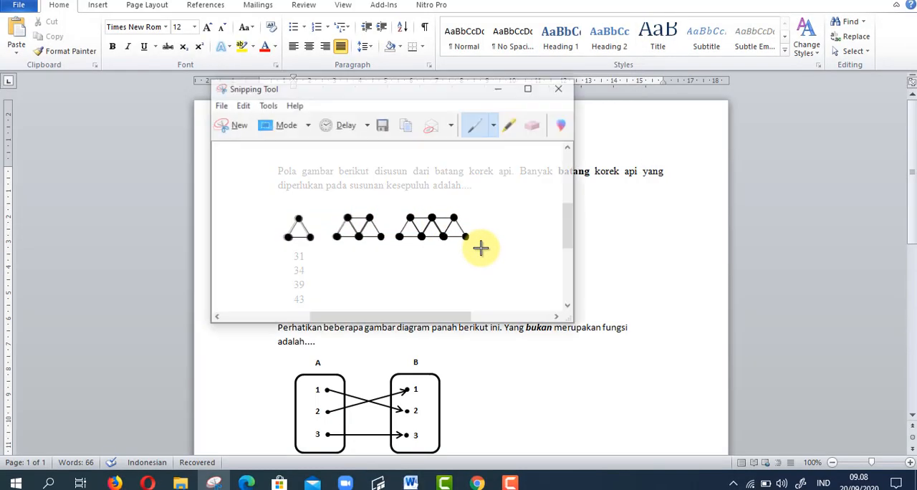
- Save the capture as the JPEG file "gambar soal no.1" in the "gambar soal contoh" folder inside KELAS 8
{"action": "left_click", "coordinate": [383, 128]}
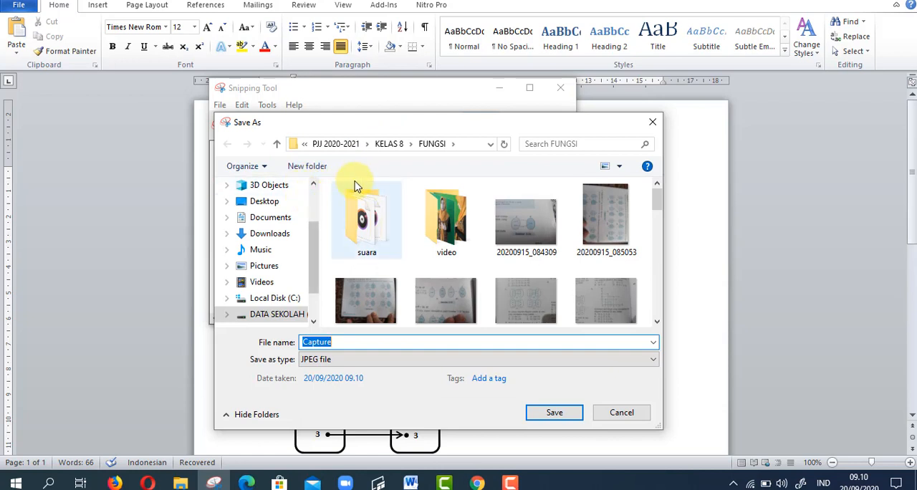
{"action": "left_click", "coordinate": [389, 144]}
{"action": "left_click", "coordinate": [448, 229]}
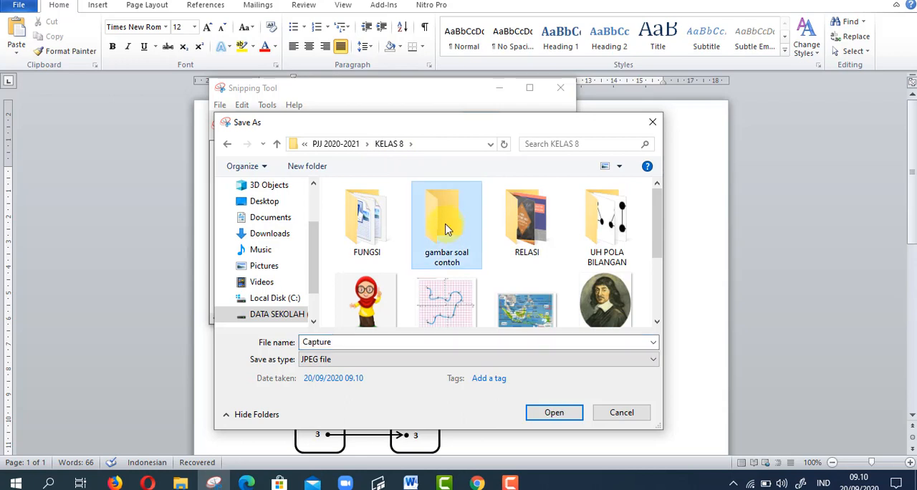
{"action": "double_click", "coordinate": [443, 227]}
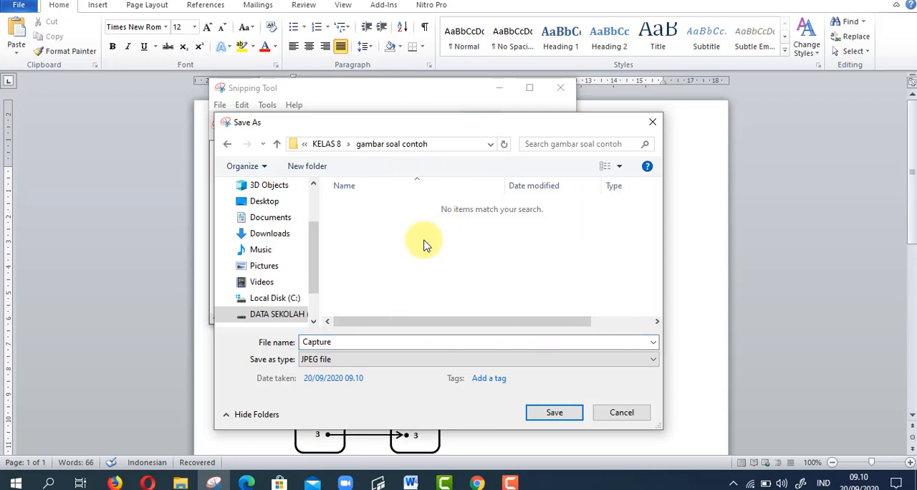
{"action": "double_click", "coordinate": [389, 342]}
{"action": "type", "text": "gambar soal no.1"}
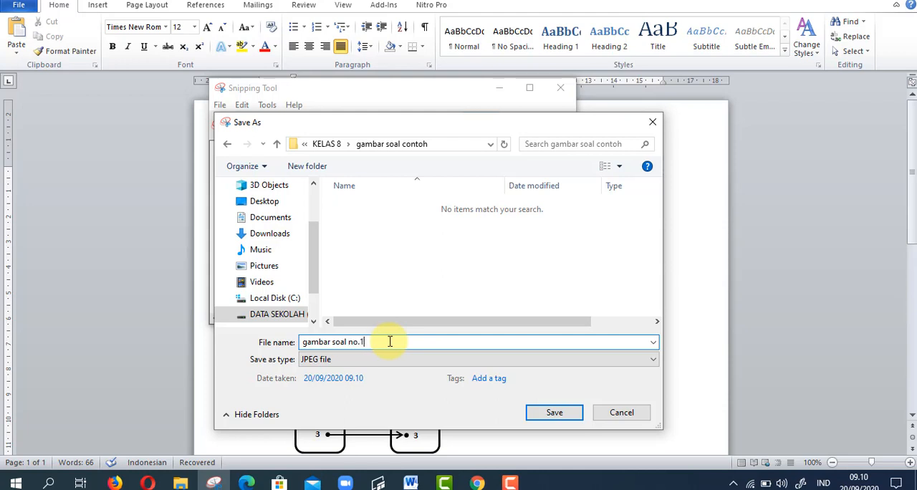
{"action": "left_click", "coordinate": [553, 412]}
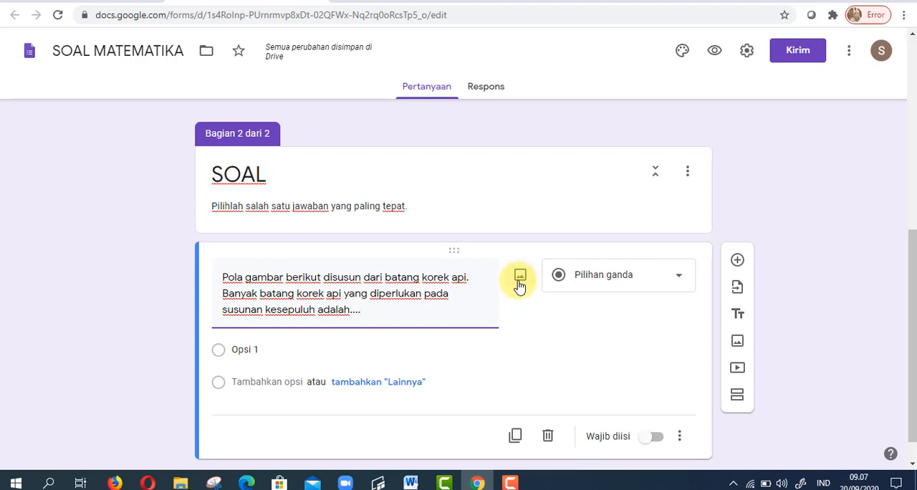
{"action": "left_click", "coordinate": [520, 283]}
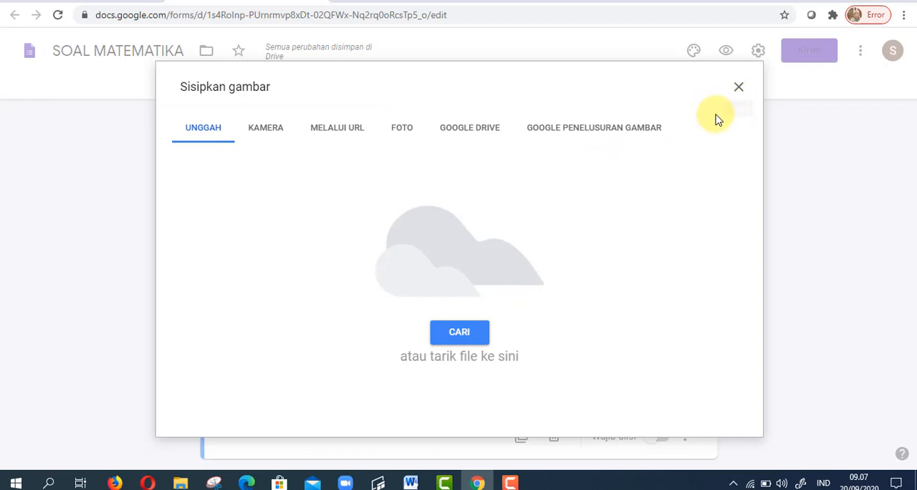
{"action": "left_click", "coordinate": [738, 92]}
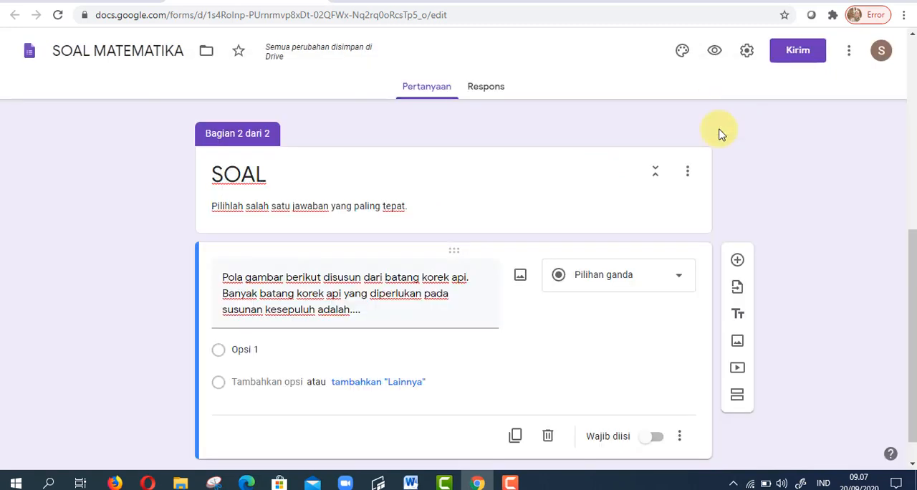
{"action": "mouse_move", "coordinate": [409, 480]}
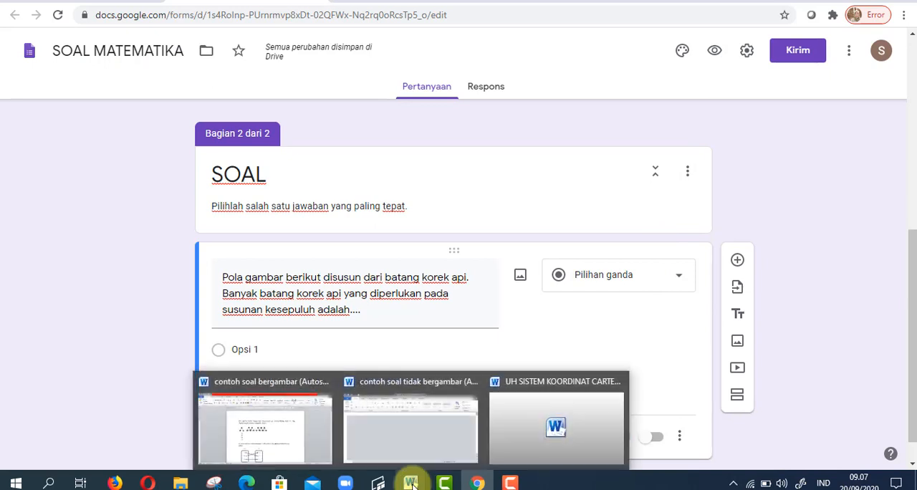
- Insert the image "gambar soal no.1" from the "gambar soal contoh" folder in KELAS 8 into the matchstick question
{"action": "left_click", "coordinate": [291, 444]}
{"action": "left_click", "coordinate": [404, 295]}
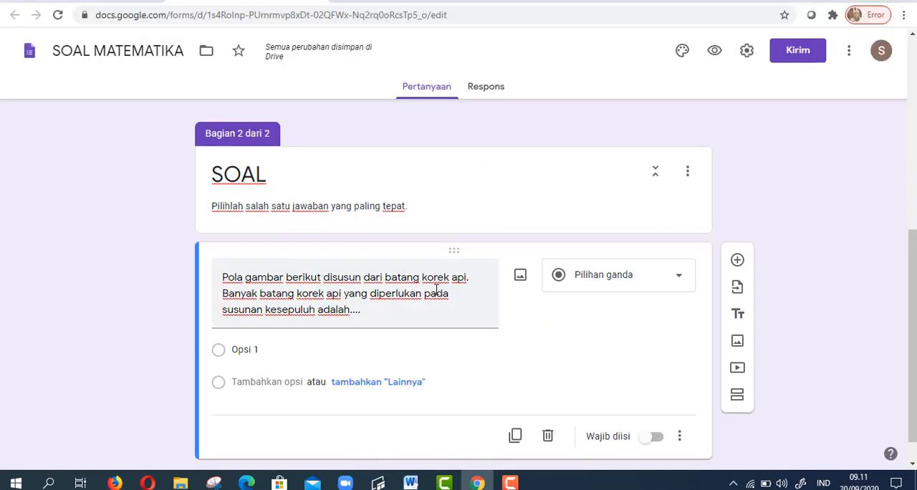
{"action": "left_click", "coordinate": [521, 278]}
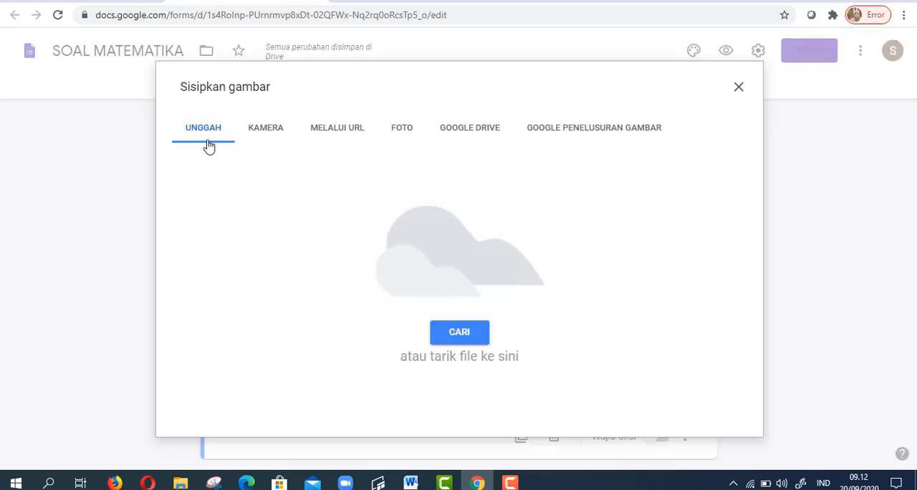
{"action": "left_click", "coordinate": [461, 340]}
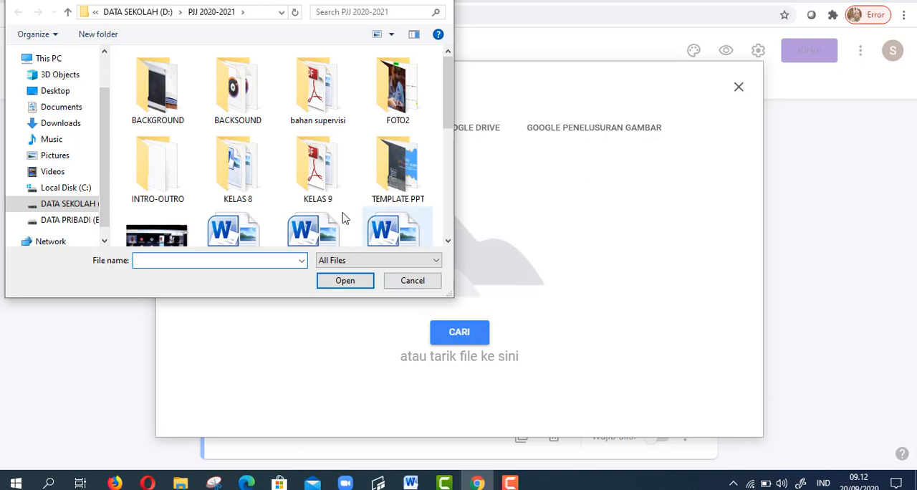
{"action": "double_click", "coordinate": [246, 168]}
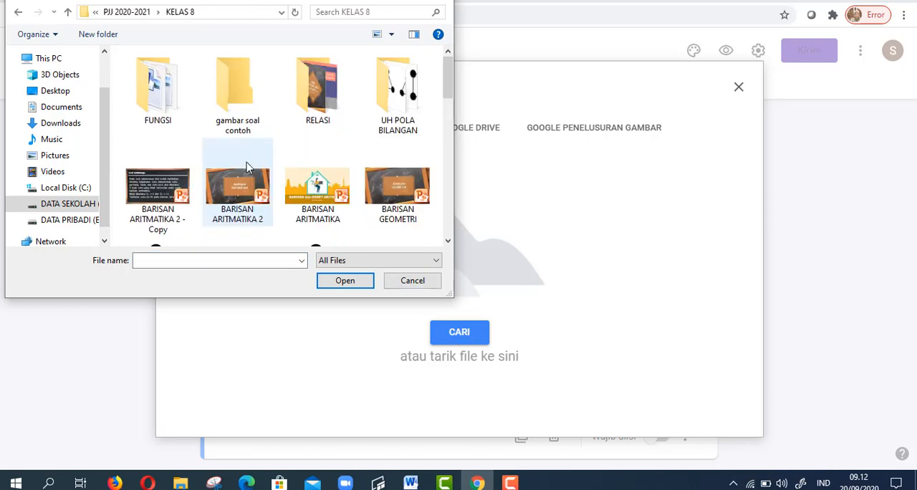
{"action": "double_click", "coordinate": [240, 119]}
{"action": "left_click", "coordinate": [175, 122]}
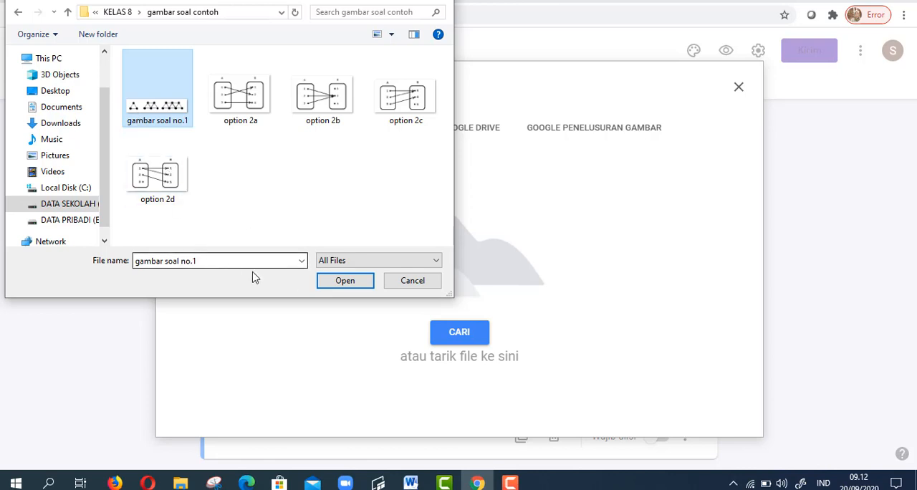
{"action": "left_click", "coordinate": [349, 285]}
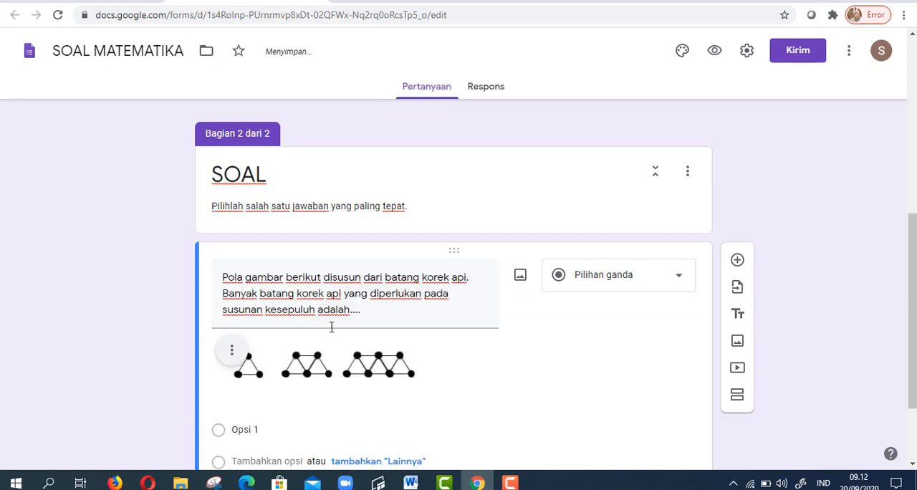
- Switch to the illustrated-questions Word document and copy the matchstick question's four answer choices, 31, 34, 39 and 43
{"action": "scroll", "coordinate": [330, 357], "scroll_direction": "down", "scroll_amount": 2}
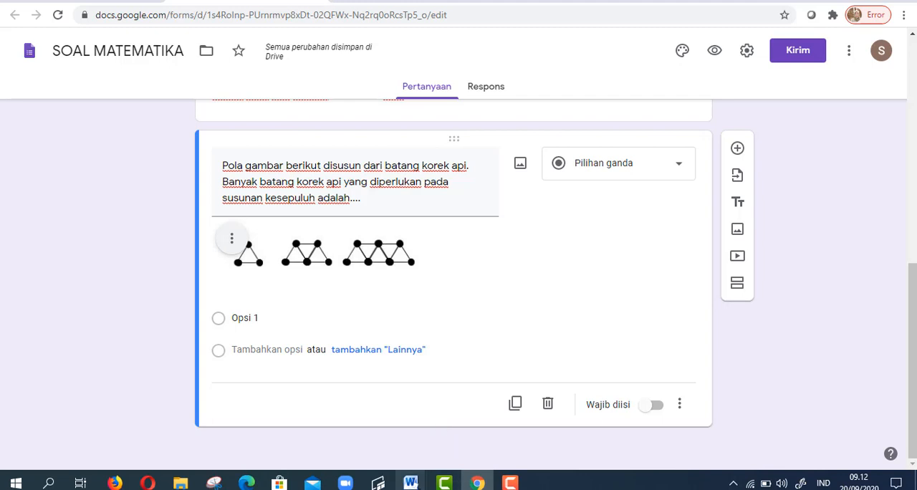
{"action": "mouse_move", "coordinate": [410, 482]}
{"action": "left_click", "coordinate": [323, 431]}
{"action": "scroll", "coordinate": [341, 335], "scroll_direction": "up", "scroll_amount": 6}
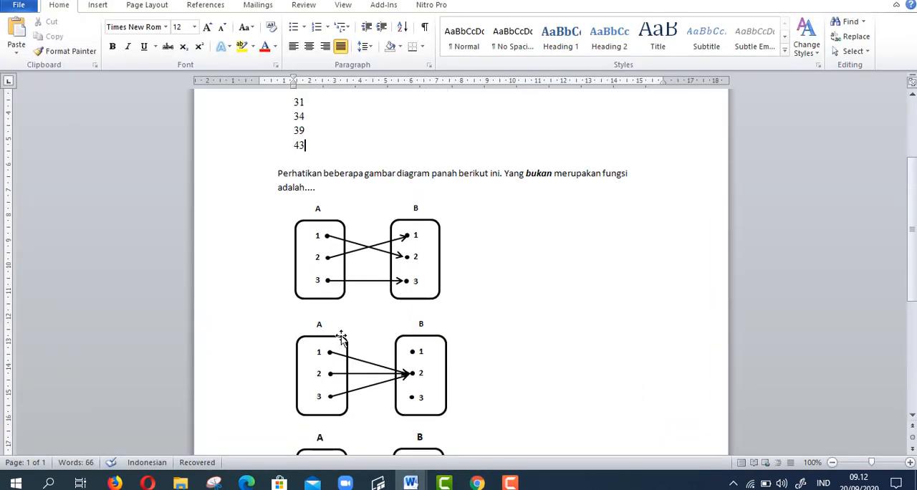
{"action": "left_click_drag", "start_coordinate": [283, 234], "coordinate": [313, 280]}
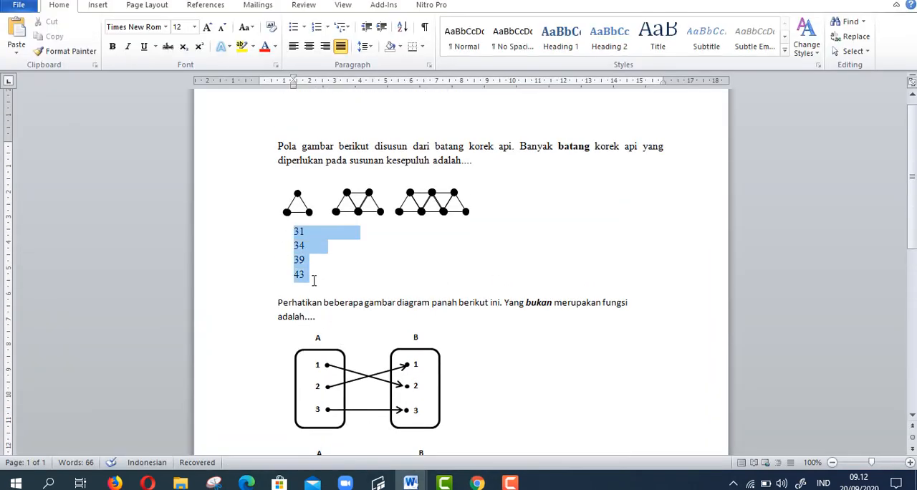
{"action": "right_click", "coordinate": [299, 260]}
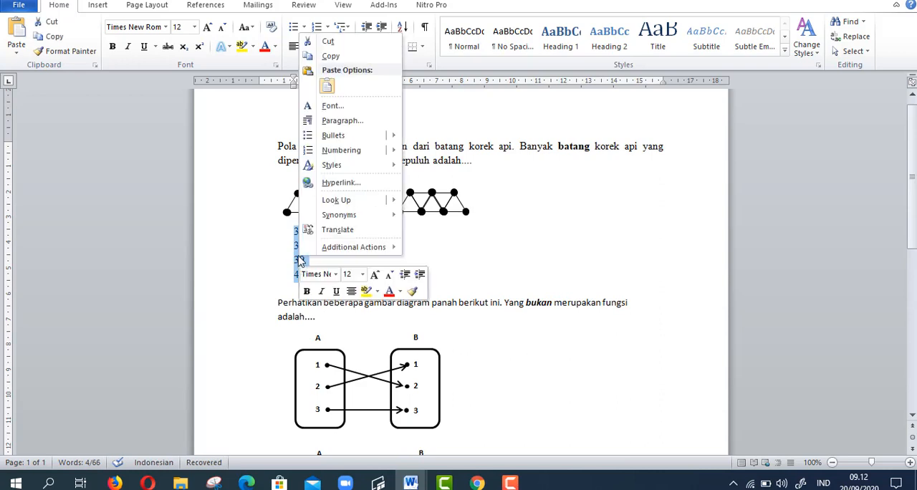
{"action": "left_click", "coordinate": [318, 57]}
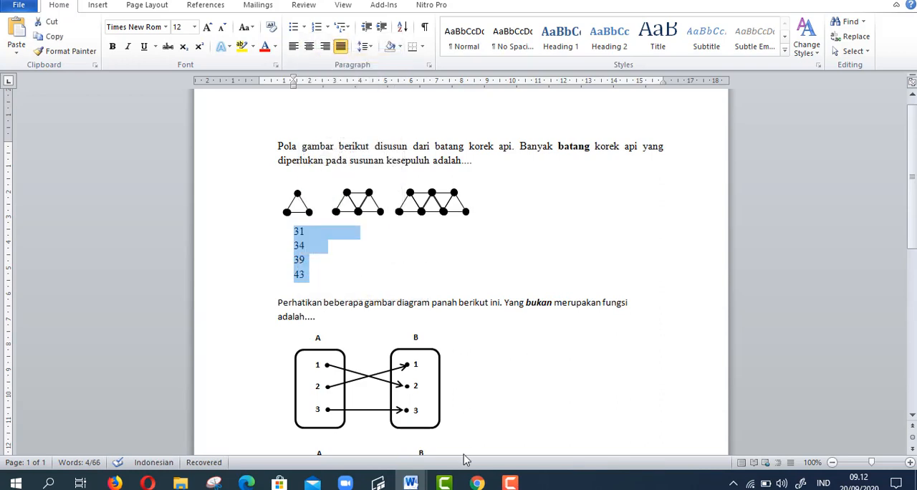
- Return to the form in Chrome and paste the copied choices over Opsi 1 as the matchstick question's answer options
{"action": "left_click", "coordinate": [478, 484]}
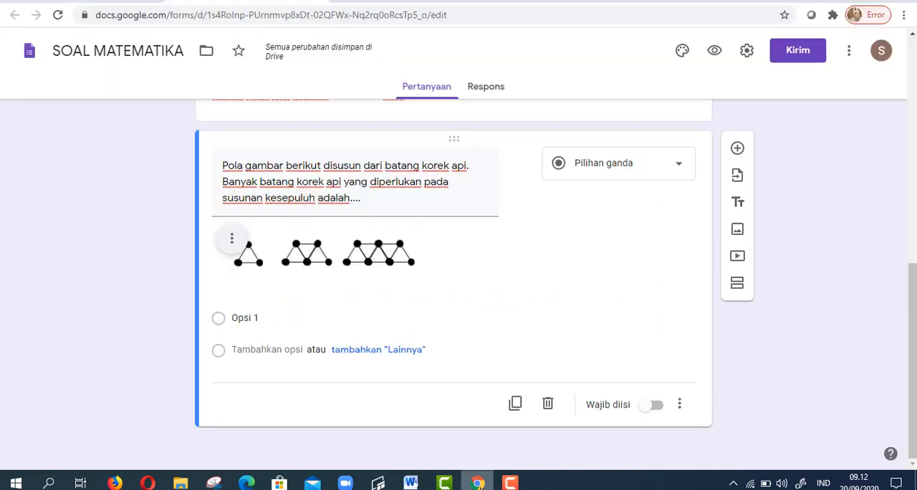
{"action": "left_click", "coordinate": [256, 316]}
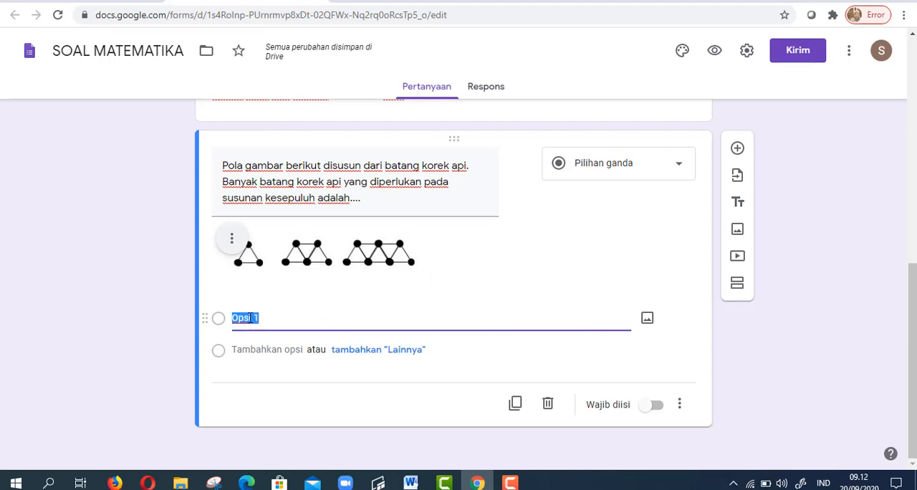
{"action": "right_click", "coordinate": [249, 318]}
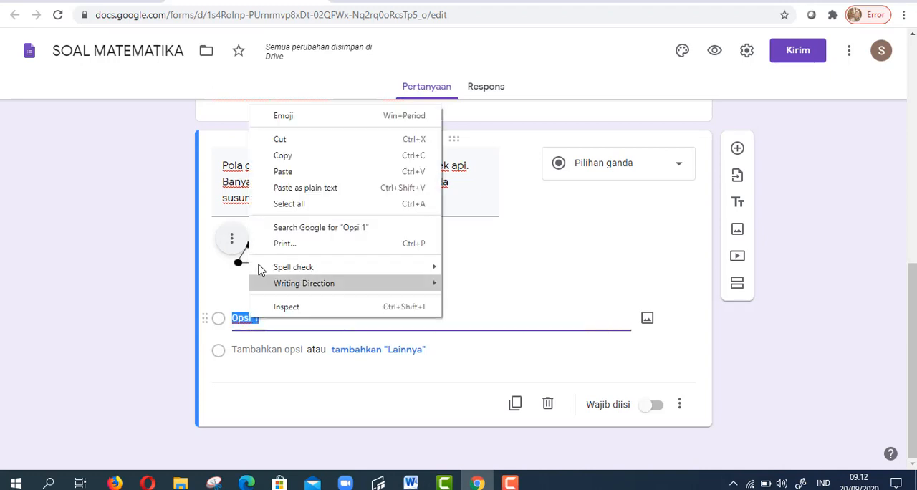
{"action": "left_click", "coordinate": [286, 171]}
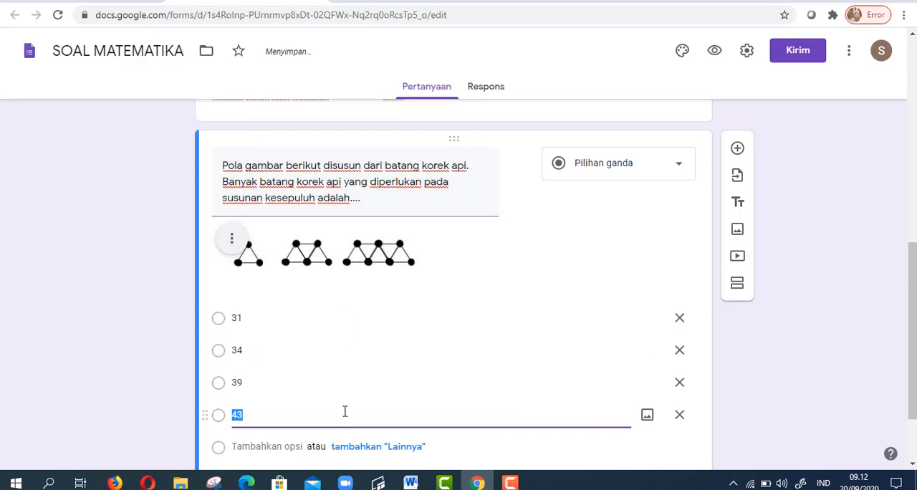
{"action": "scroll", "coordinate": [344, 412], "scroll_direction": "down", "scroll_amount": 2}
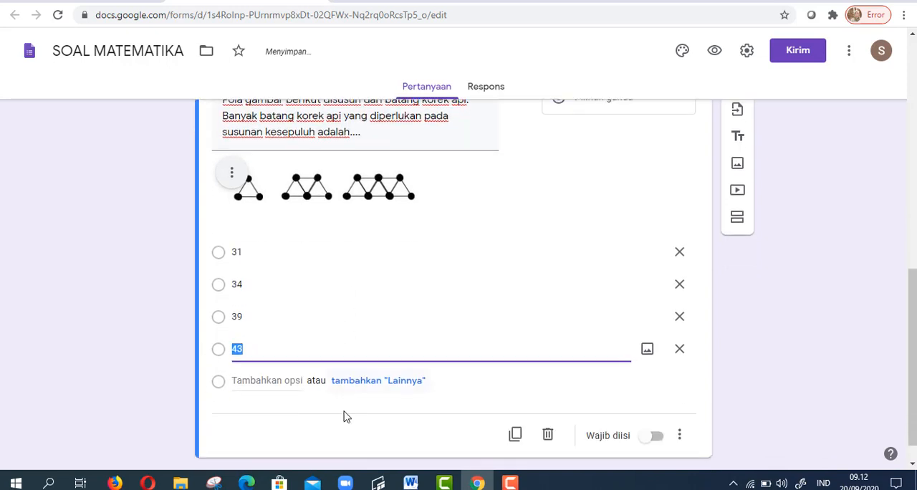
{"action": "left_click", "coordinate": [399, 419]}
- Add a new question below the matchstick one, then copy the arrow-diagram question text from the Word document
{"action": "scroll", "coordinate": [695, 394], "scroll_direction": "up", "scroll_amount": 2}
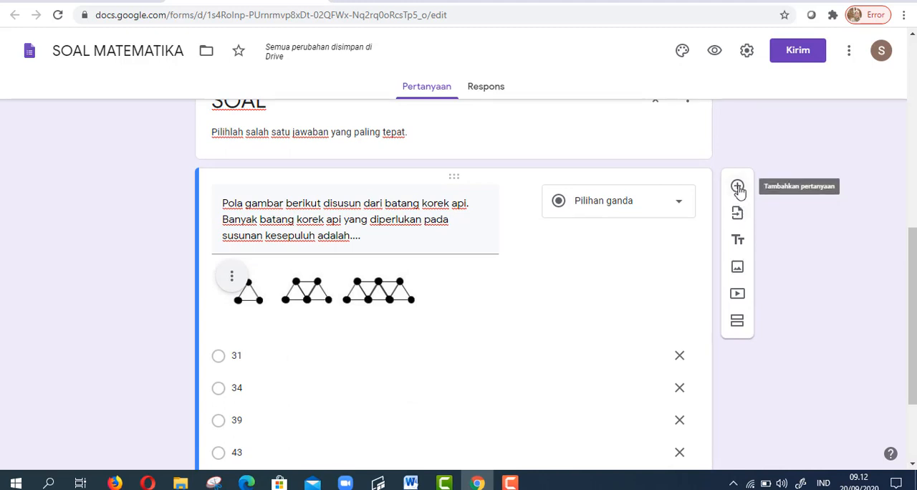
{"action": "left_click", "coordinate": [738, 188]}
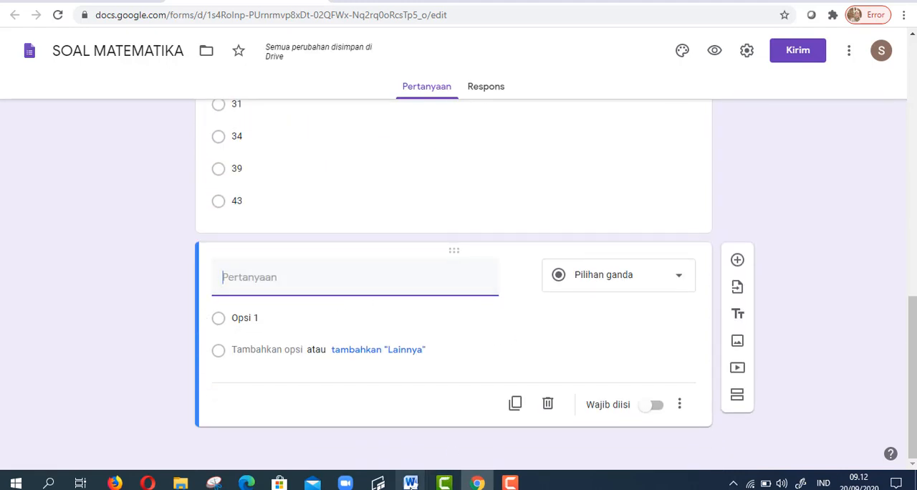
{"action": "mouse_move", "coordinate": [411, 484]}
{"action": "left_click", "coordinate": [297, 438]}
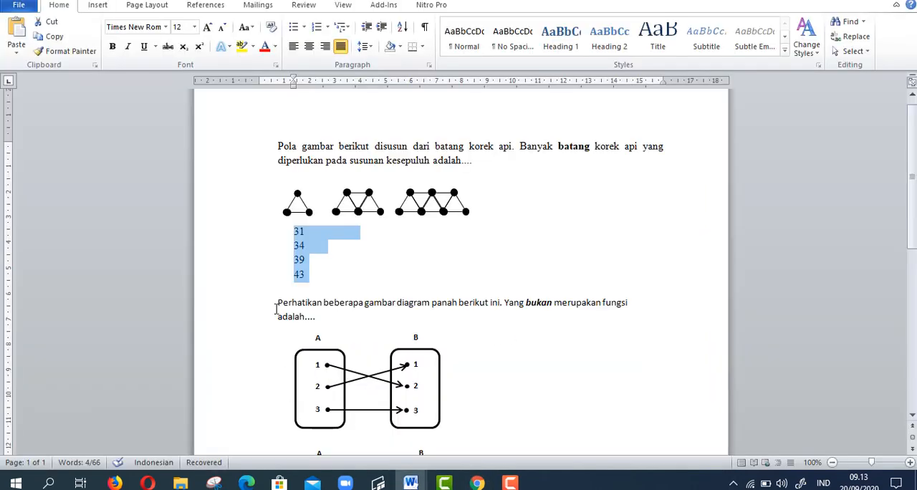
{"action": "left_click_drag", "start_coordinate": [276, 308], "coordinate": [334, 315]}
{"action": "key", "text": "ctrl+c"}
{"action": "right_click", "coordinate": [298, 321]}
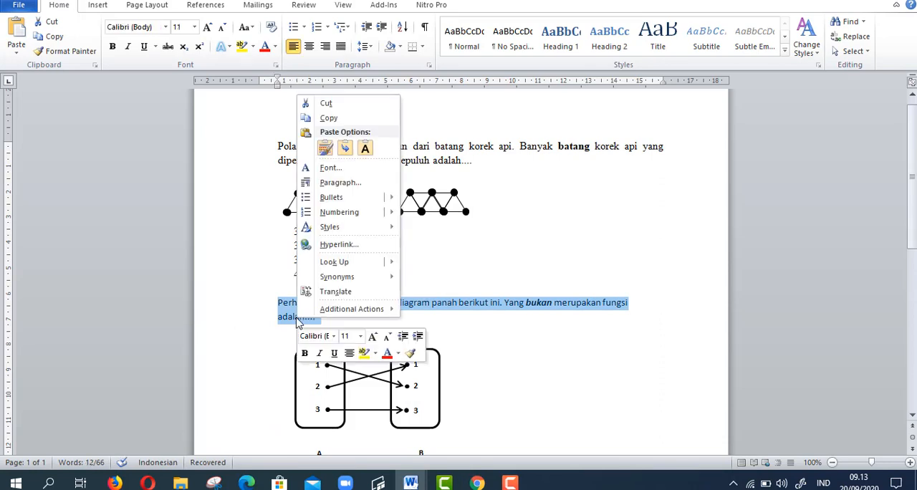
{"action": "left_click", "coordinate": [329, 118]}
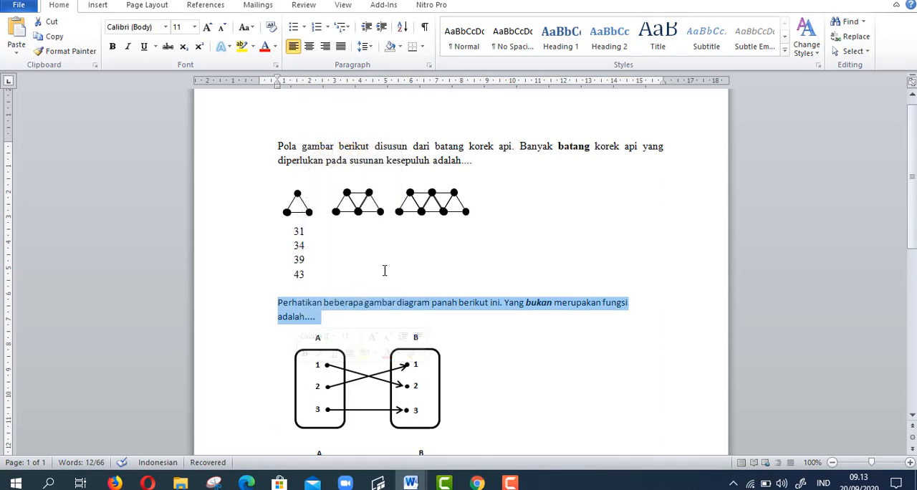
- Return to the form in Chrome and paste the copied arrow-diagram text as the new question's title
{"action": "mouse_move", "coordinate": [445, 482]}
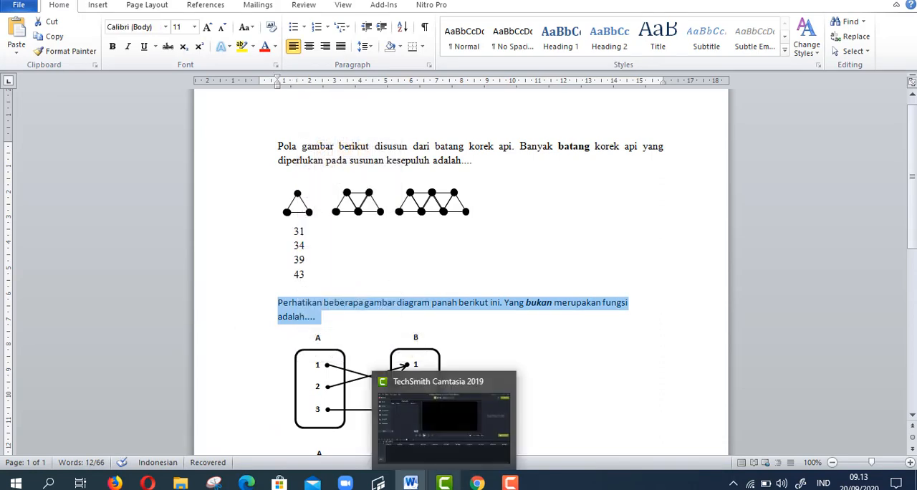
{"action": "left_click", "coordinate": [476, 482]}
{"action": "right_click", "coordinate": [242, 281]}
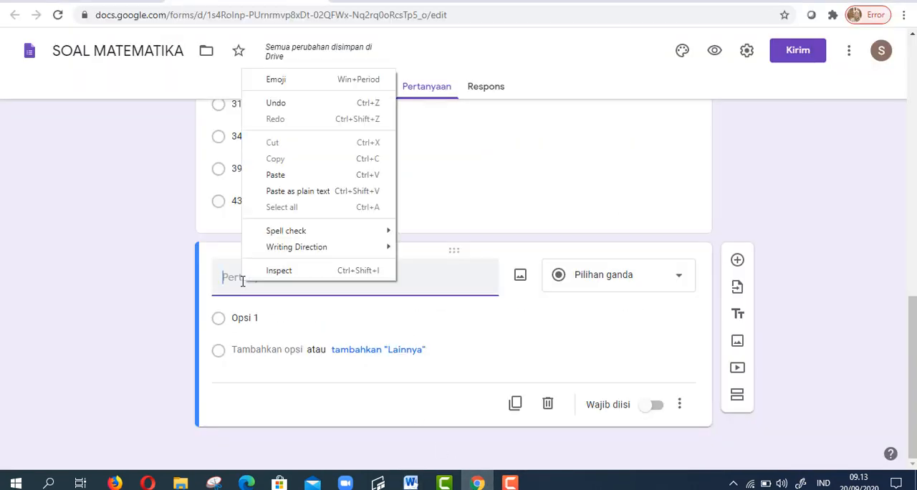
{"action": "left_click", "coordinate": [291, 177]}
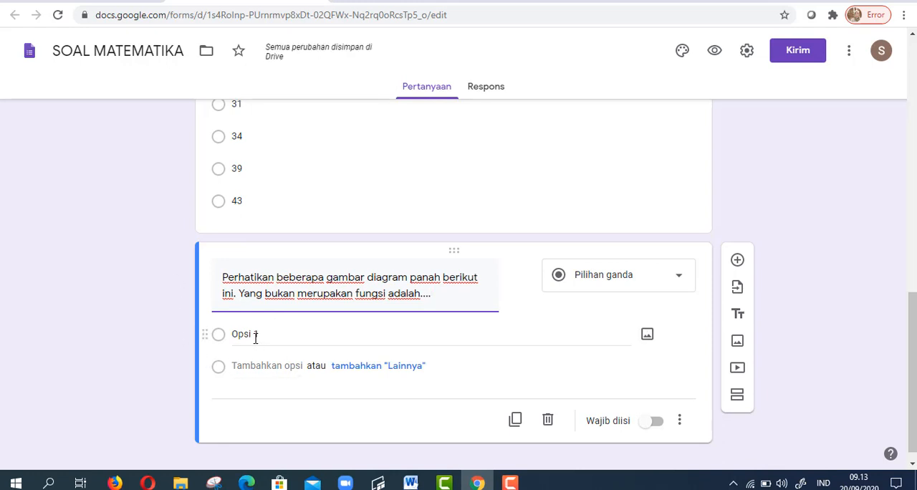
- Insert the image "option 2a" from the "gambar soal contoh" folder into Opsi 1 of the arrow-diagram question
{"action": "left_click", "coordinate": [255, 337]}
{"action": "left_click", "coordinate": [308, 335]}
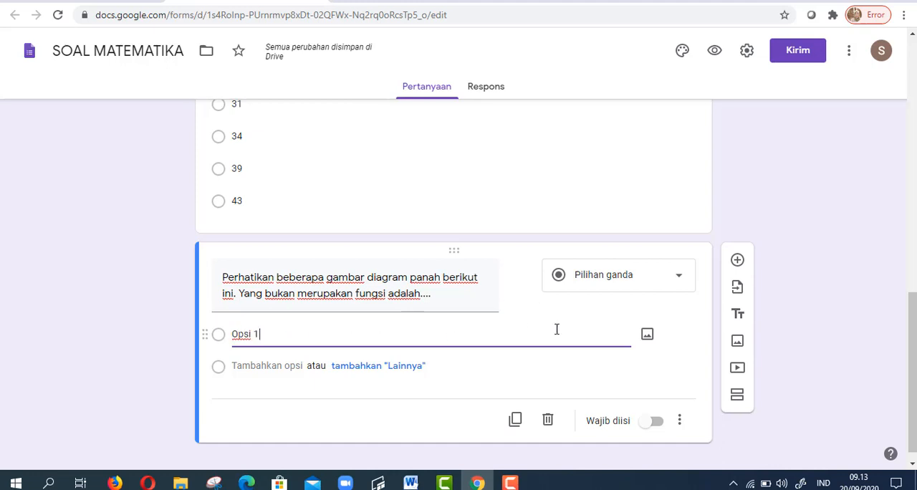
{"action": "left_click", "coordinate": [647, 336]}
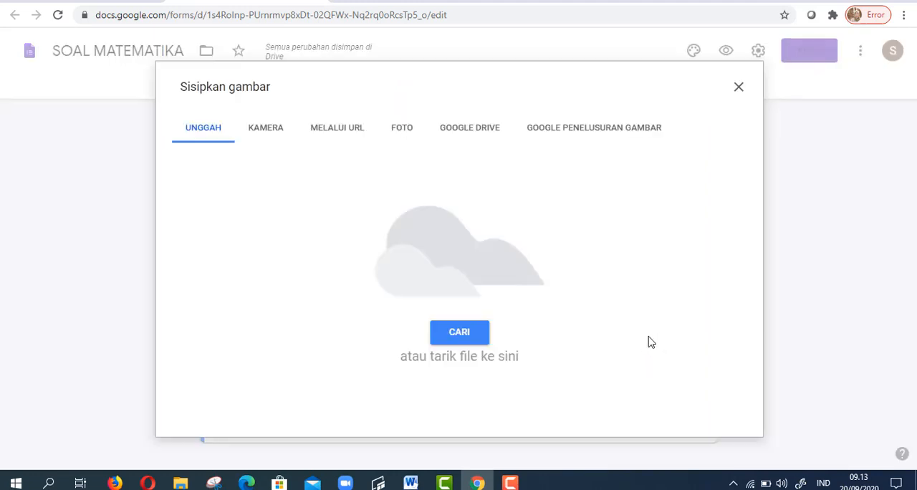
{"action": "left_click", "coordinate": [462, 335]}
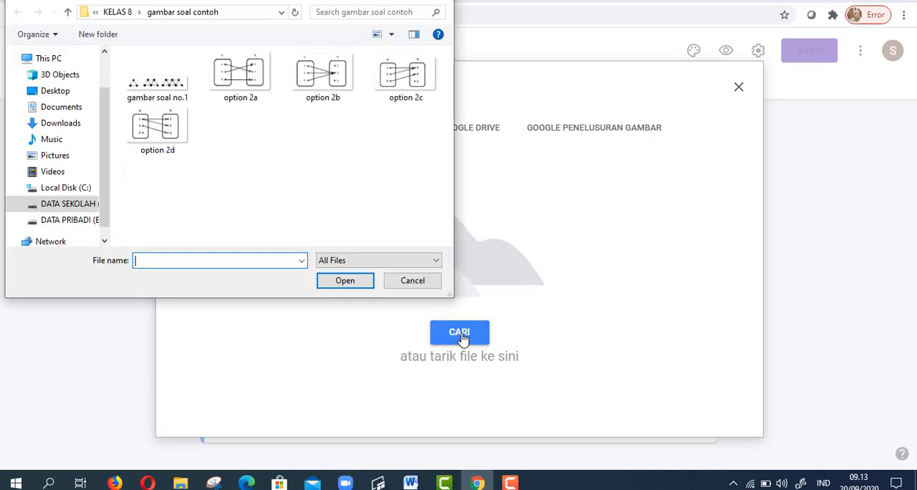
{"action": "left_click", "coordinate": [240, 76]}
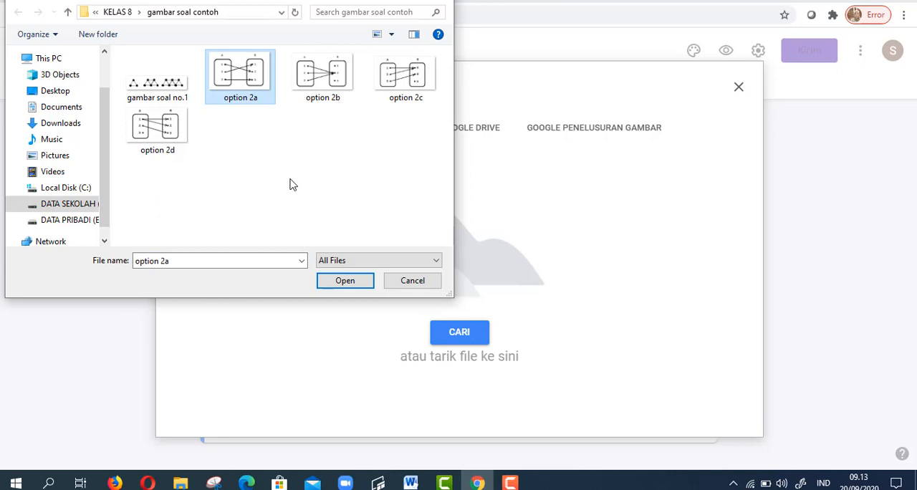
{"action": "left_click", "coordinate": [344, 282]}
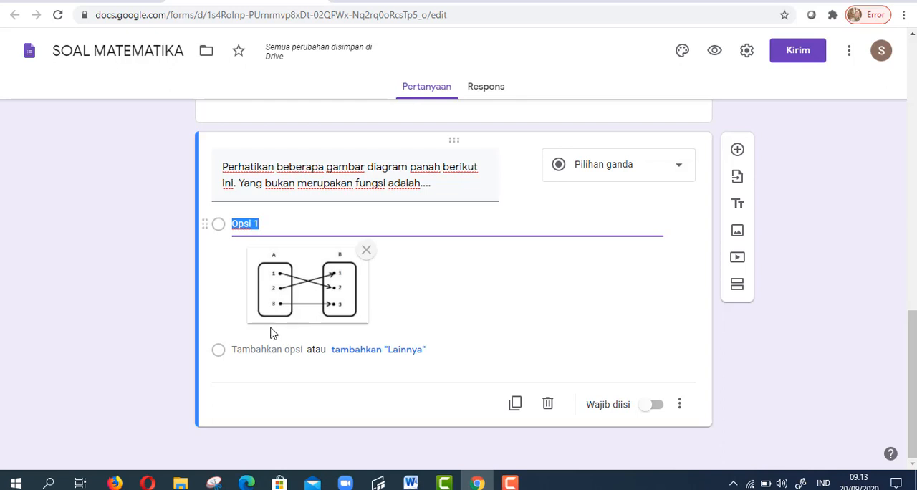
{"action": "key", "text": "Return"}
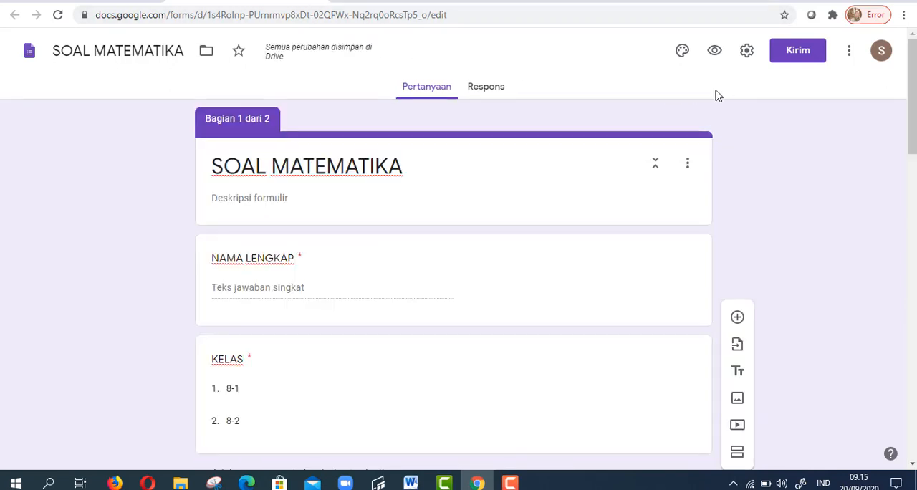
- In the form settings, enable "Batasi ke 1 tanggapan" and the presentation option "Acak urutan pertanyaan"
{"action": "left_click", "coordinate": [749, 63]}
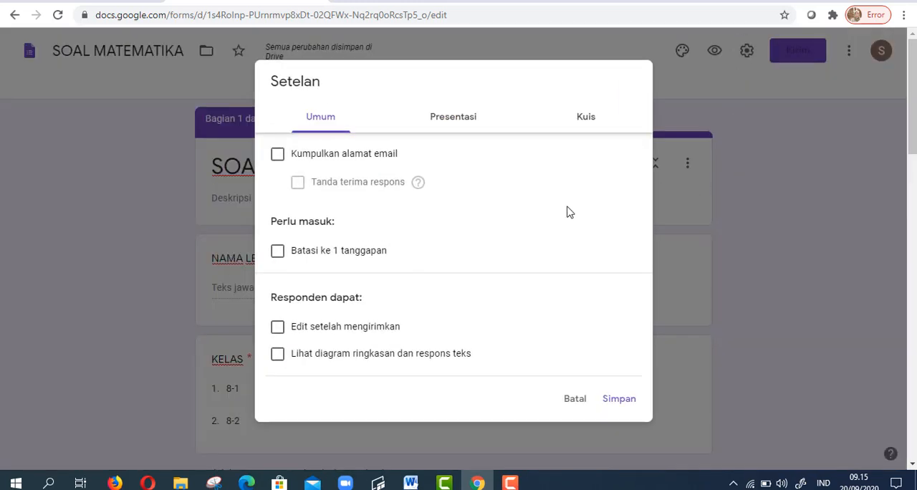
{"action": "left_click", "coordinate": [279, 253]}
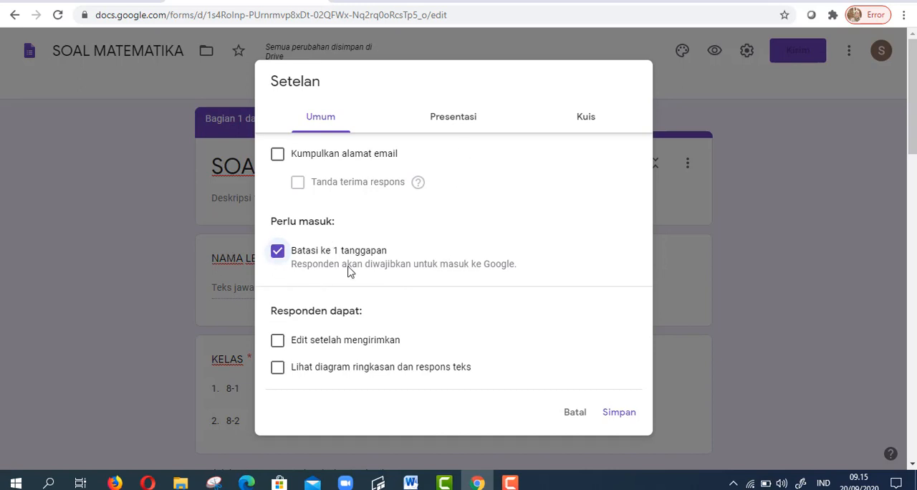
{"action": "left_click", "coordinate": [461, 132]}
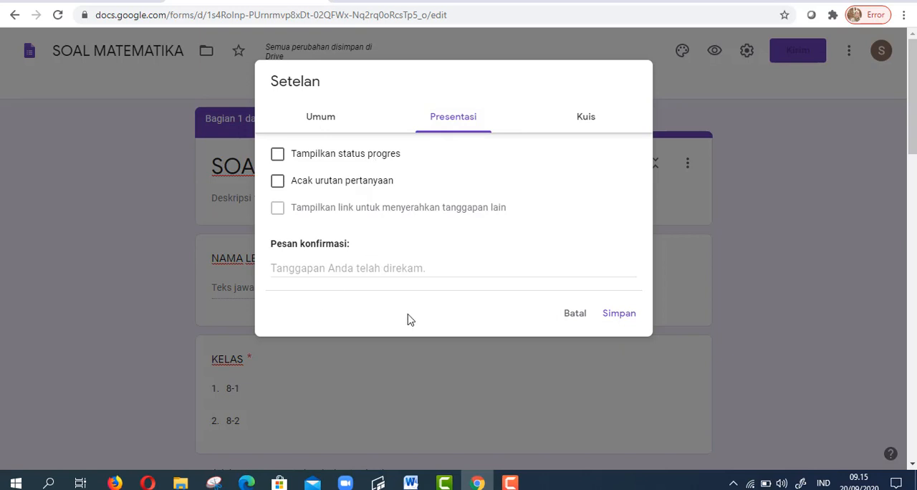
{"action": "left_click", "coordinate": [278, 183]}
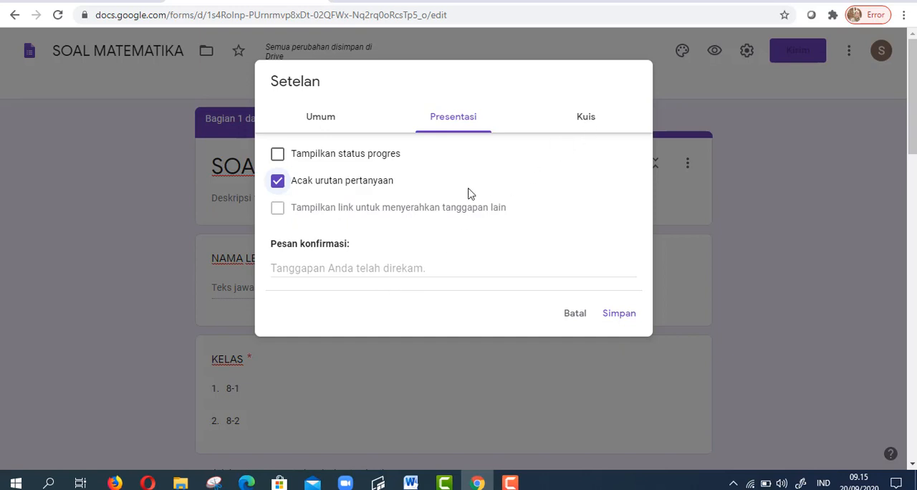
- Enter "Terima Kasih Ananda telah Mengikuti Ujian" as the form's confirmation message
{"action": "left_click", "coordinate": [326, 267]}
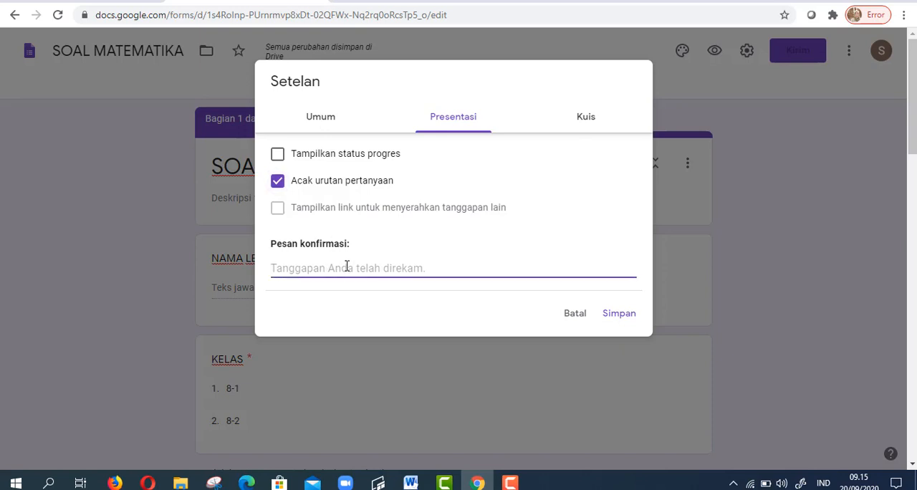
{"action": "type", "text": "Terima "}
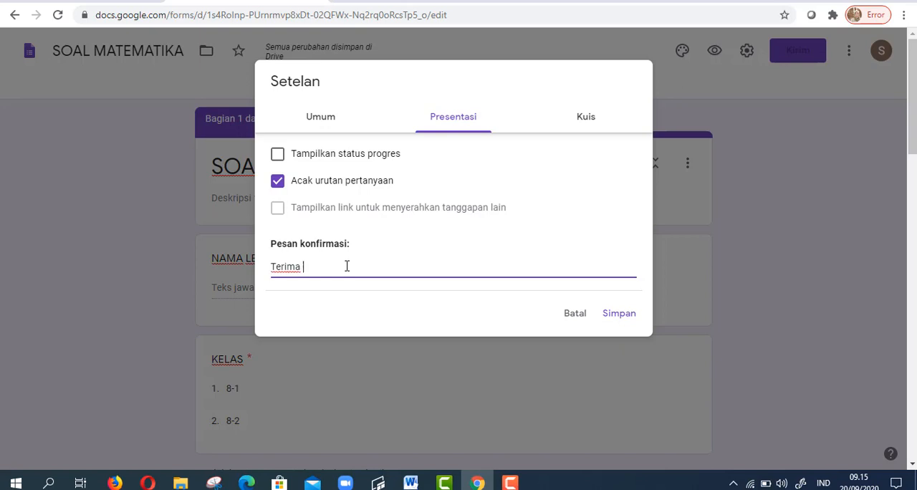
{"action": "type", "text": "Kas"}
{"action": "type", "text": "ih Ananda te"}
{"action": "key", "text": "BackSpace"}
{"action": "key", "text": "BackSpace"}
{"action": "key", "text": "BackSpace"}
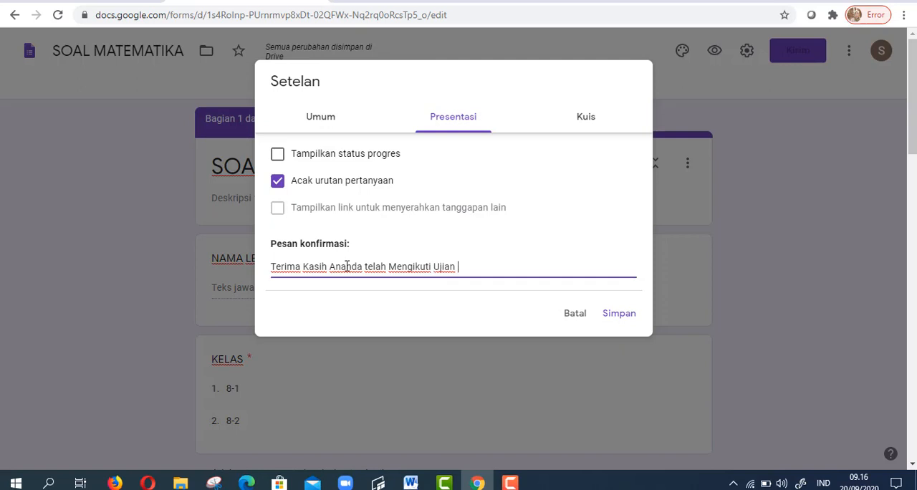
- Make the form a quiz, hide "Pertanyaan tak terjawab" and "Jawaban yang benar" from respondents, and save the settings
{"action": "left_click", "coordinate": [586, 117]}
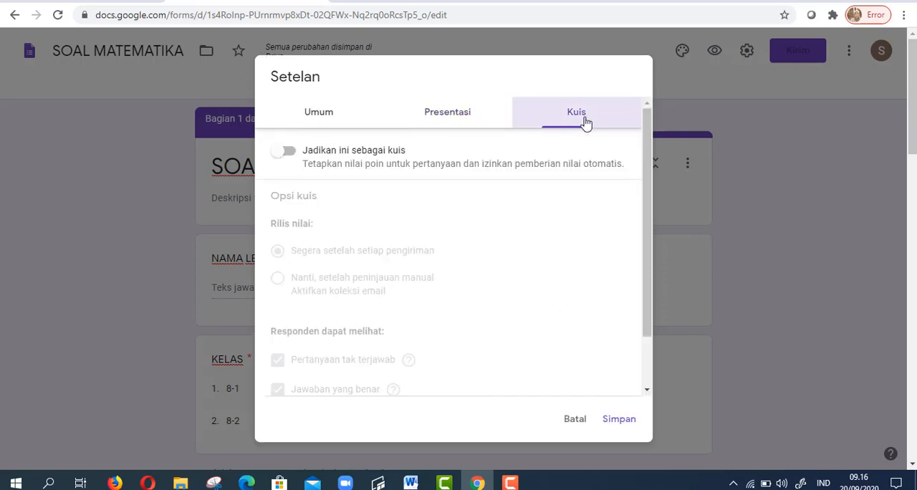
{"action": "left_click", "coordinate": [287, 153]}
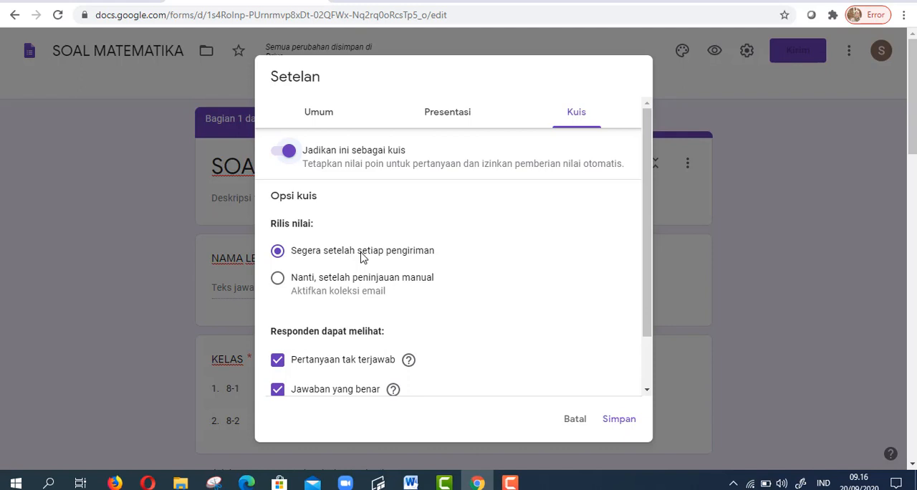
{"action": "scroll", "coordinate": [362, 258], "scroll_direction": "down", "scroll_amount": 1}
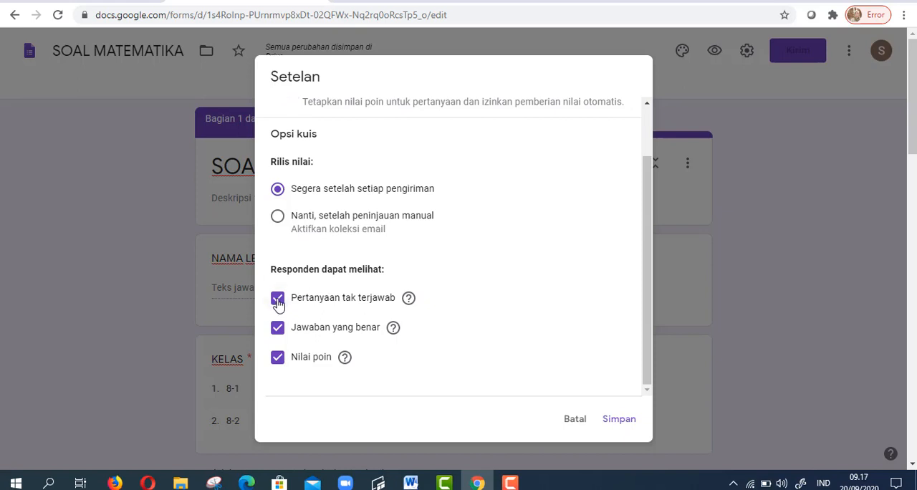
{"action": "left_click", "coordinate": [276, 301]}
{"action": "left_click", "coordinate": [278, 329]}
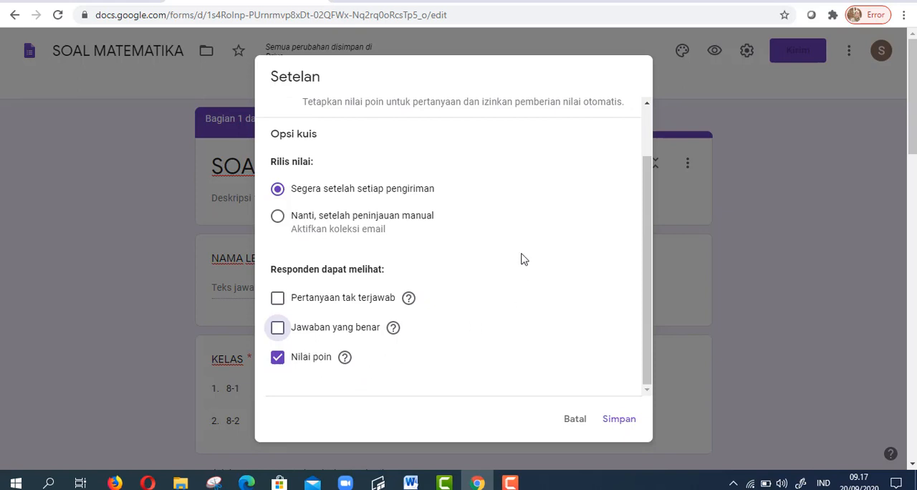
{"action": "scroll", "coordinate": [534, 223], "scroll_direction": "up", "scroll_amount": 1}
{"action": "scroll", "coordinate": [552, 287], "scroll_direction": "down", "scroll_amount": 2}
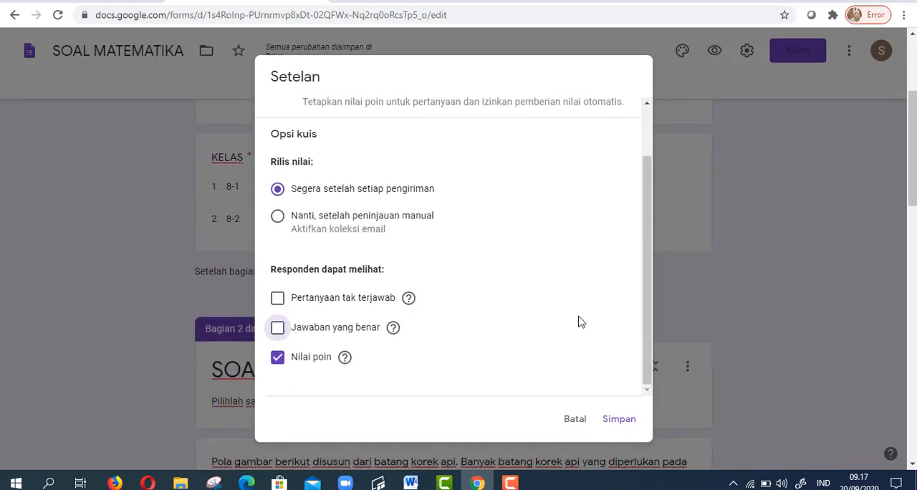
{"action": "left_click", "coordinate": [619, 420]}
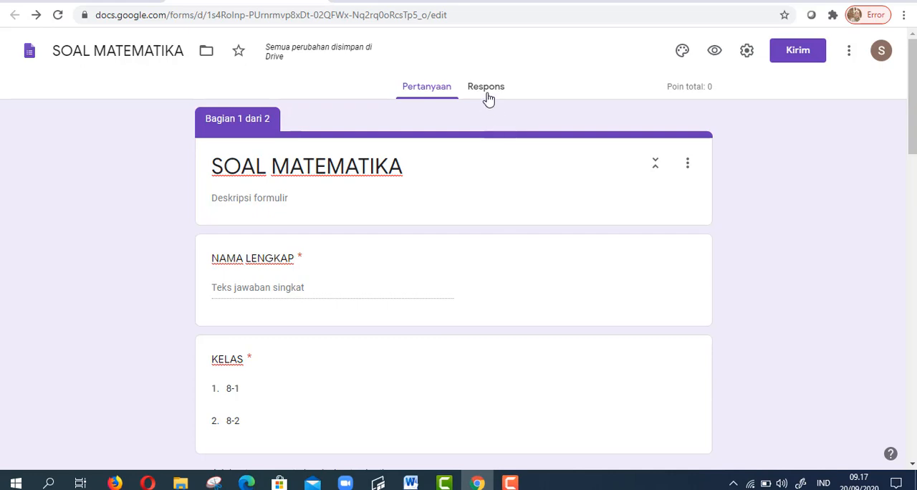
- Set the matchstick question's answer key to 39 and its value to 50 points
{"action": "scroll", "coordinate": [463, 150], "scroll_direction": "down", "scroll_amount": 10}
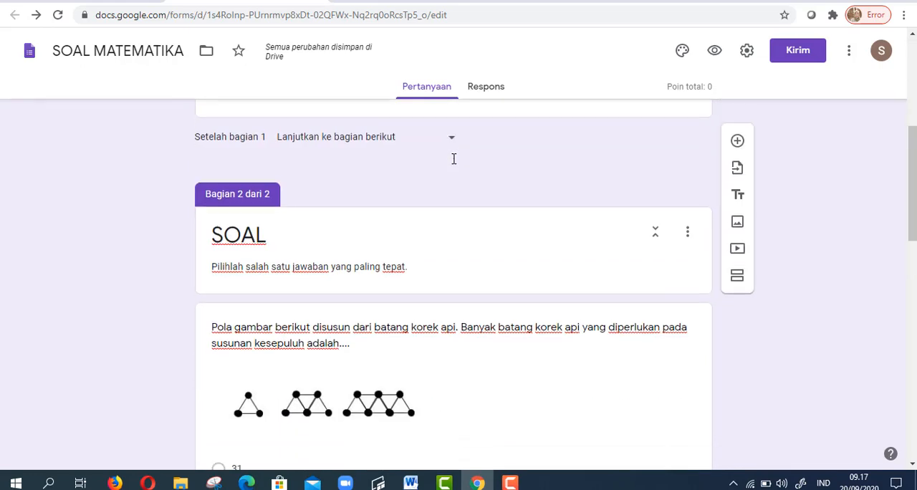
{"action": "scroll", "coordinate": [418, 166], "scroll_direction": "up", "scroll_amount": 5}
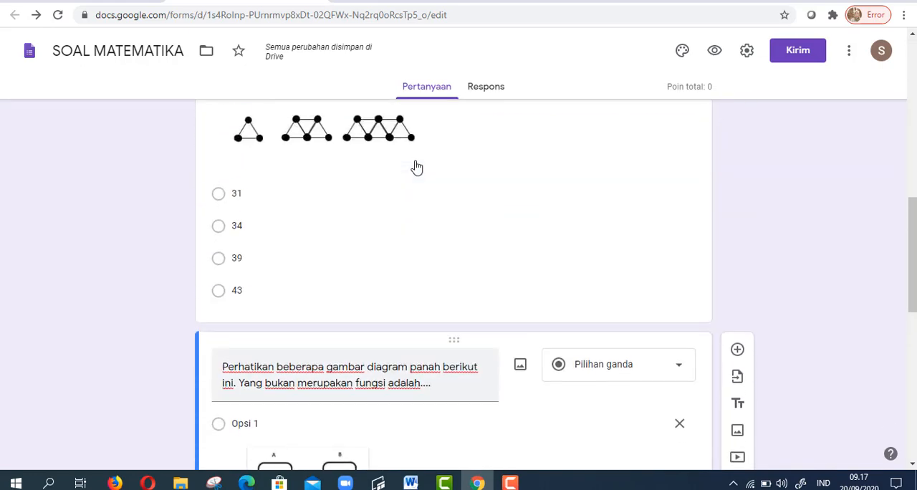
{"action": "scroll", "coordinate": [417, 166], "scroll_direction": "down", "scroll_amount": 2}
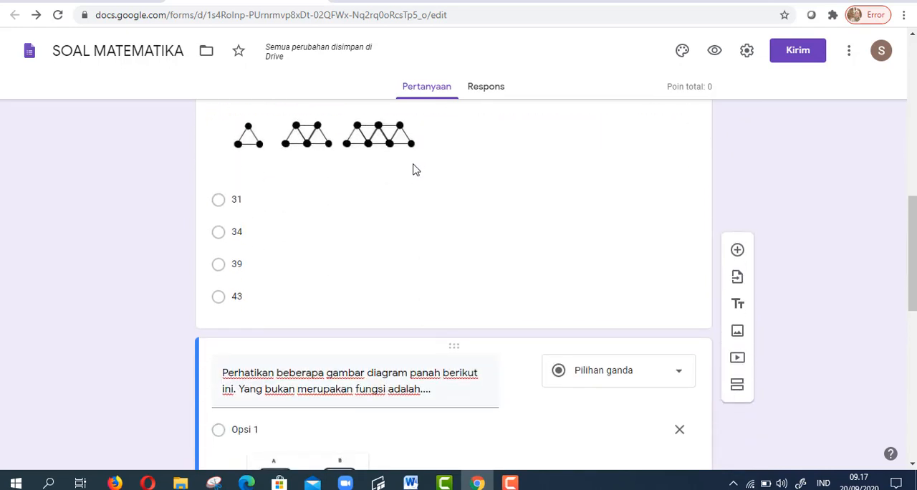
{"action": "left_click", "coordinate": [370, 325]}
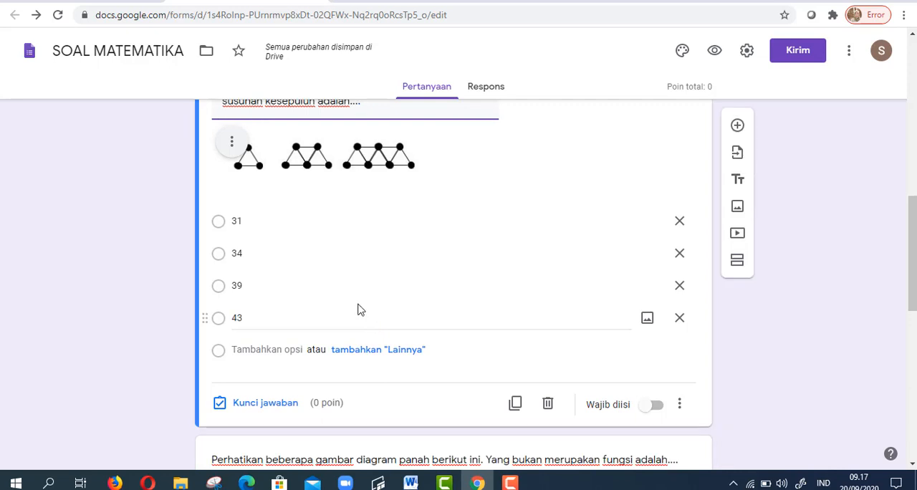
{"action": "left_click", "coordinate": [265, 404]}
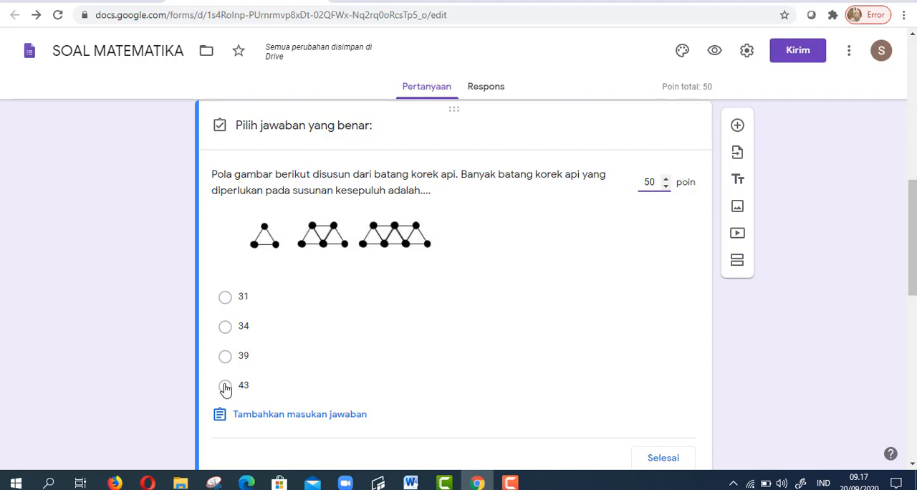
{"action": "left_click", "coordinate": [225, 357]}
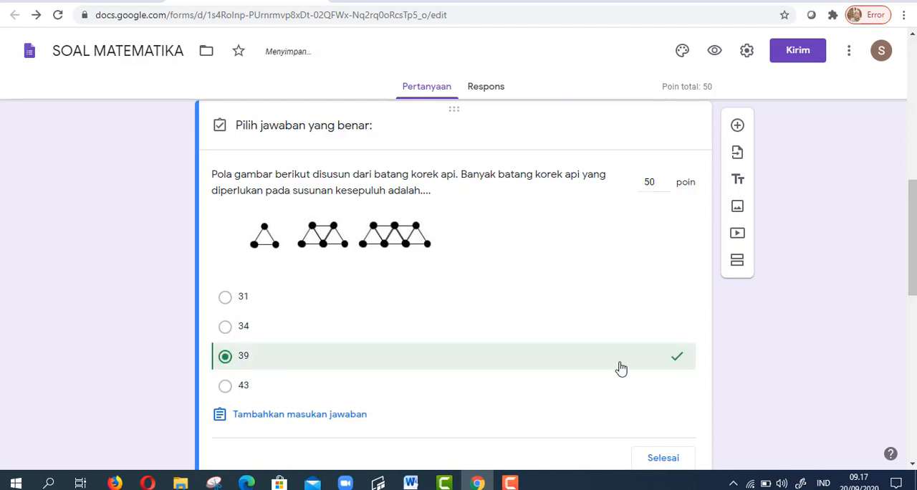
{"action": "scroll", "coordinate": [621, 368], "scroll_direction": "down", "scroll_amount": 2}
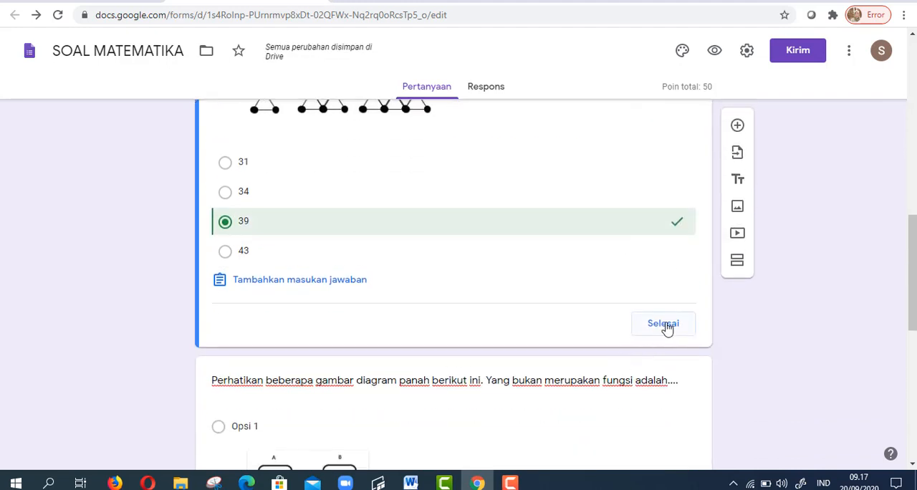
{"action": "left_click", "coordinate": [665, 327]}
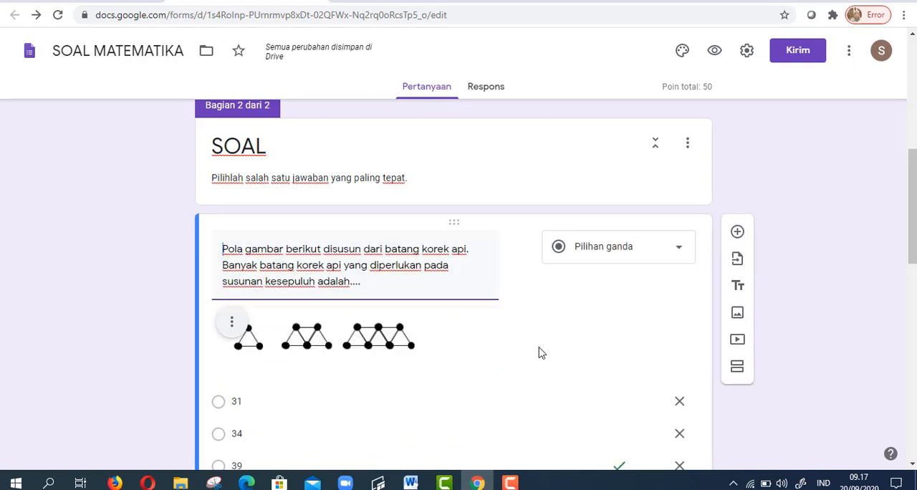
- Set the arrow-diagram question's value to 50 points and mark Opsi 4 as its correct answer
{"action": "scroll", "coordinate": [516, 356], "scroll_direction": "down", "scroll_amount": 6}
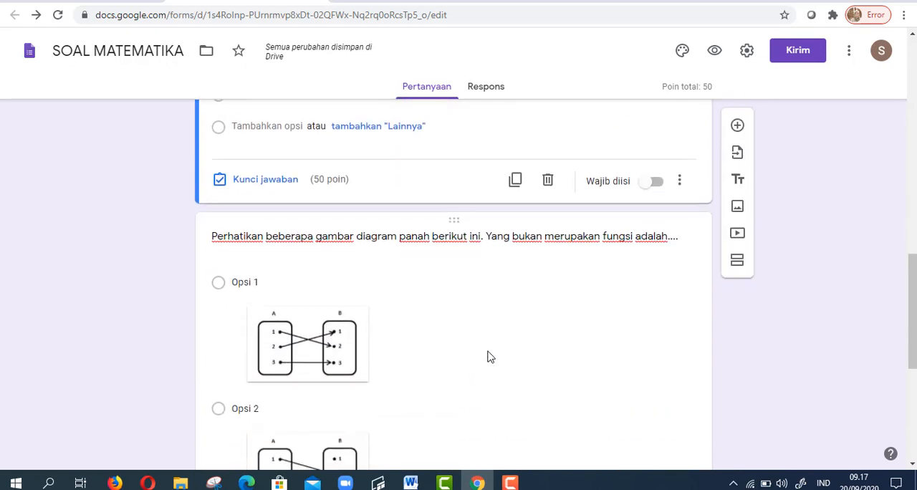
{"action": "scroll", "coordinate": [488, 357], "scroll_direction": "down", "scroll_amount": 5}
{"action": "scroll", "coordinate": [488, 356], "scroll_direction": "up", "scroll_amount": 6}
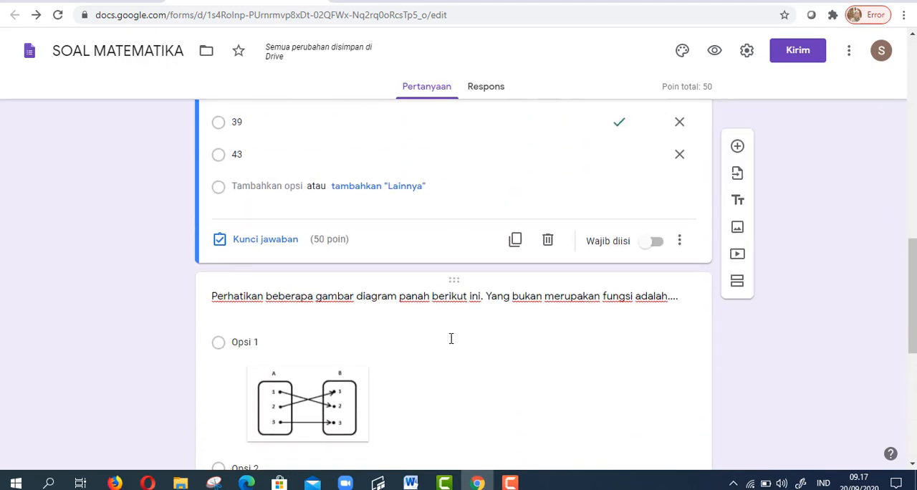
{"action": "left_click", "coordinate": [455, 286]}
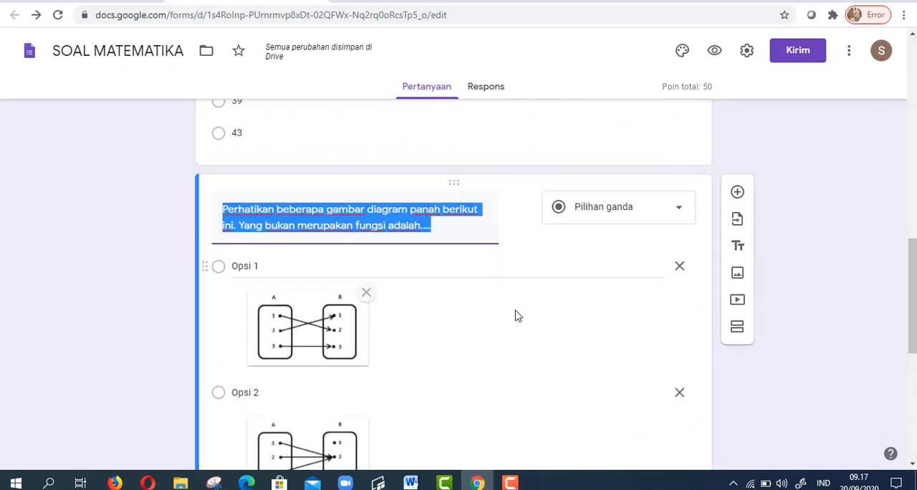
{"action": "scroll", "coordinate": [473, 337], "scroll_direction": "down", "scroll_amount": 5}
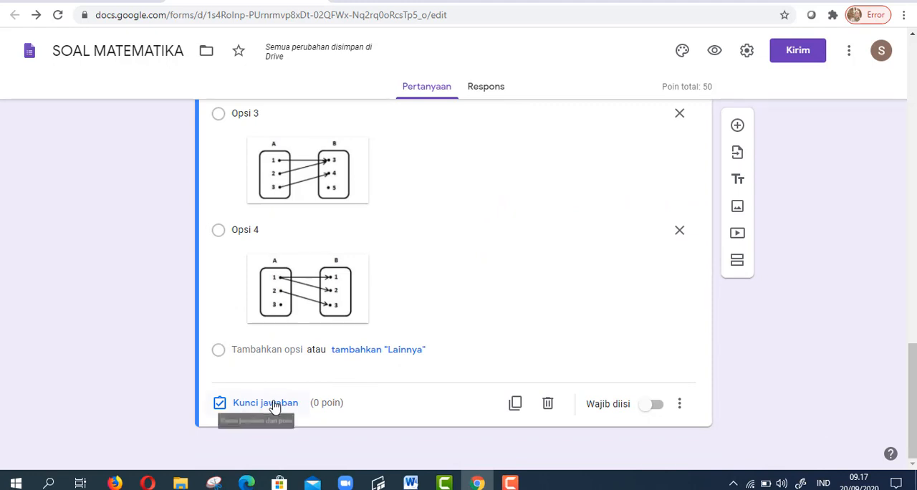
{"action": "left_click", "coordinate": [276, 404]}
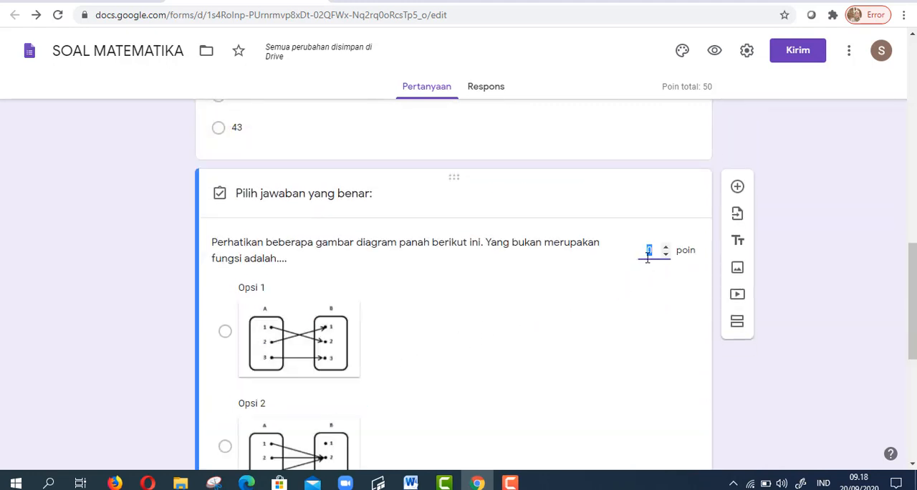
{"action": "type", "text": "50"}
{"action": "scroll", "coordinate": [382, 360], "scroll_direction": "down", "scroll_amount": 1}
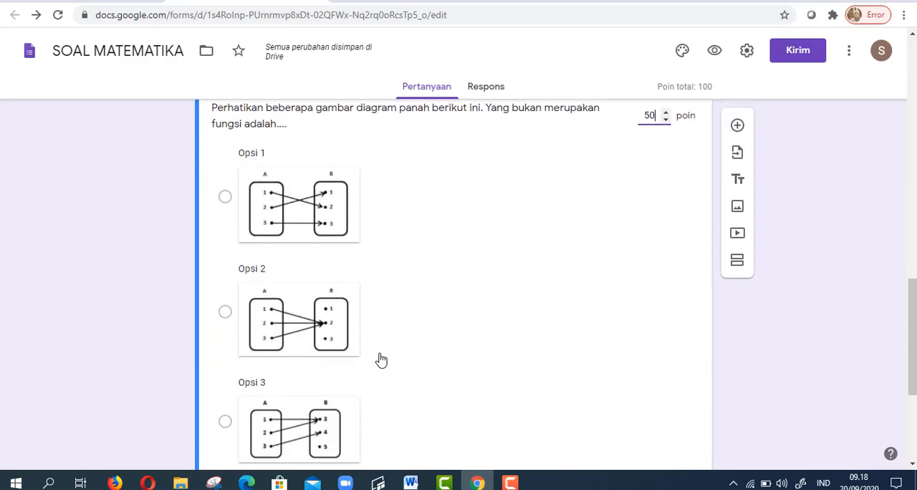
{"action": "scroll", "coordinate": [382, 360], "scroll_direction": "down", "scroll_amount": 3}
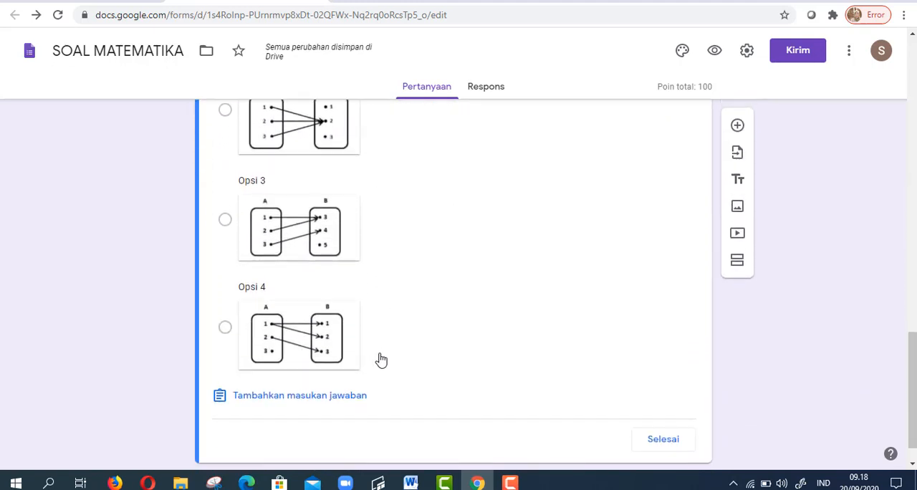
{"action": "left_click", "coordinate": [226, 329]}
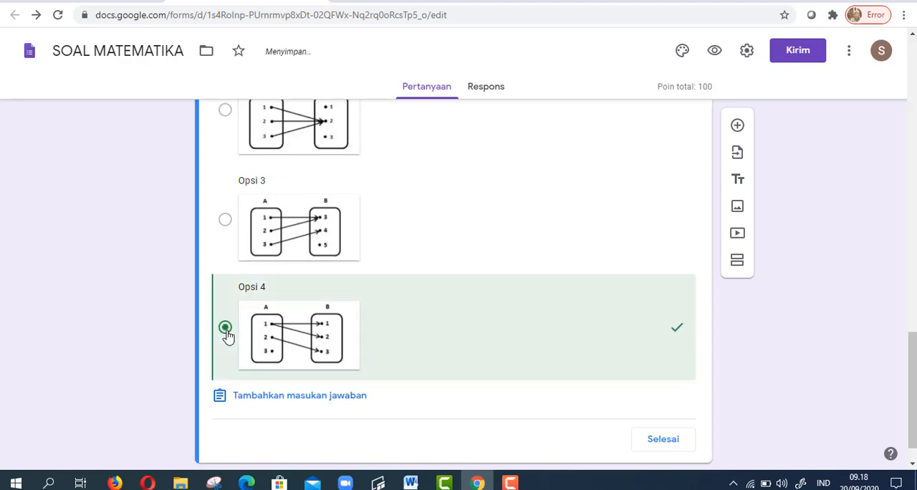
{"action": "left_click", "coordinate": [664, 440]}
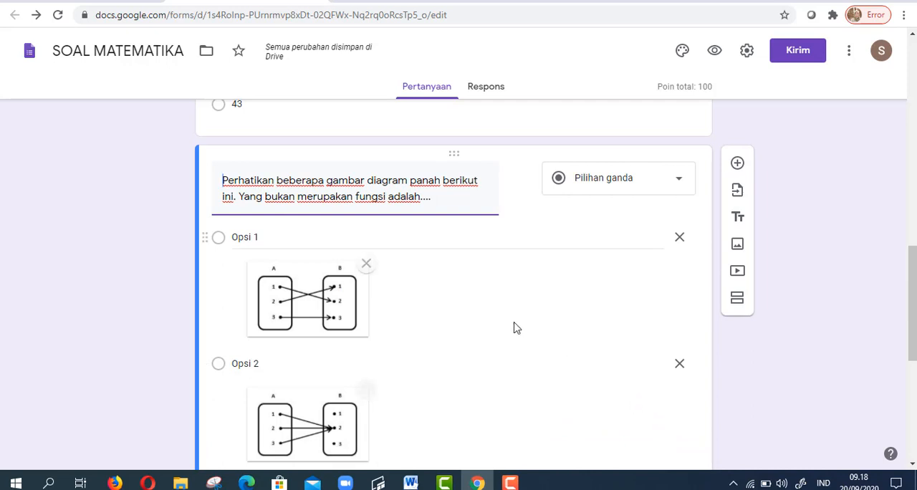
- Create a new spreadsheet as the destination for the form's responses
{"action": "scroll", "coordinate": [514, 328], "scroll_direction": "up", "scroll_amount": 15}
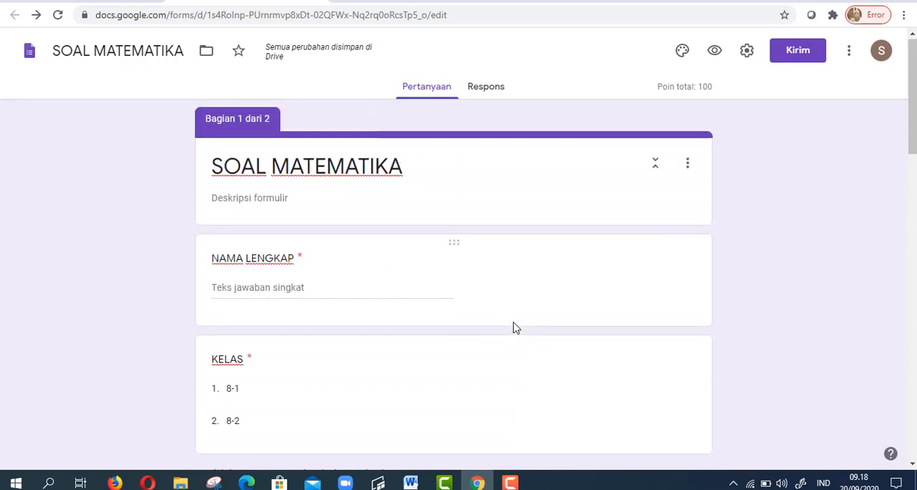
{"action": "left_click", "coordinate": [485, 92]}
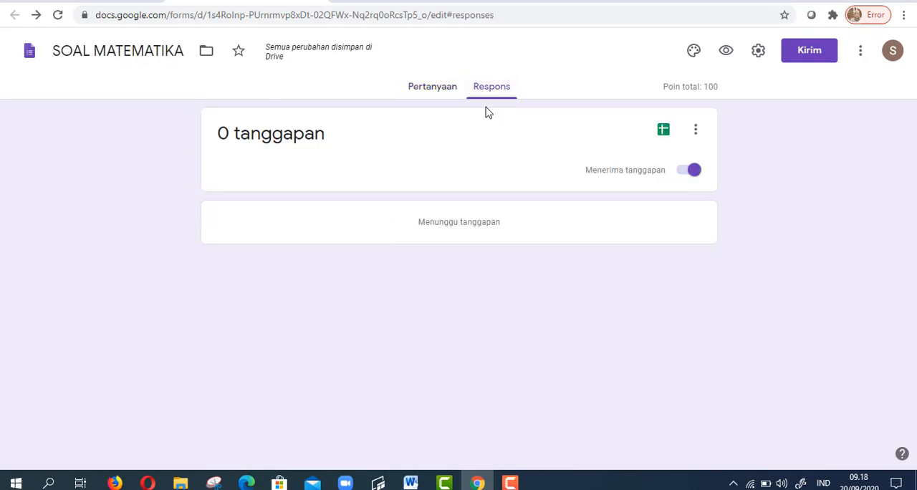
{"action": "left_click", "coordinate": [664, 133]}
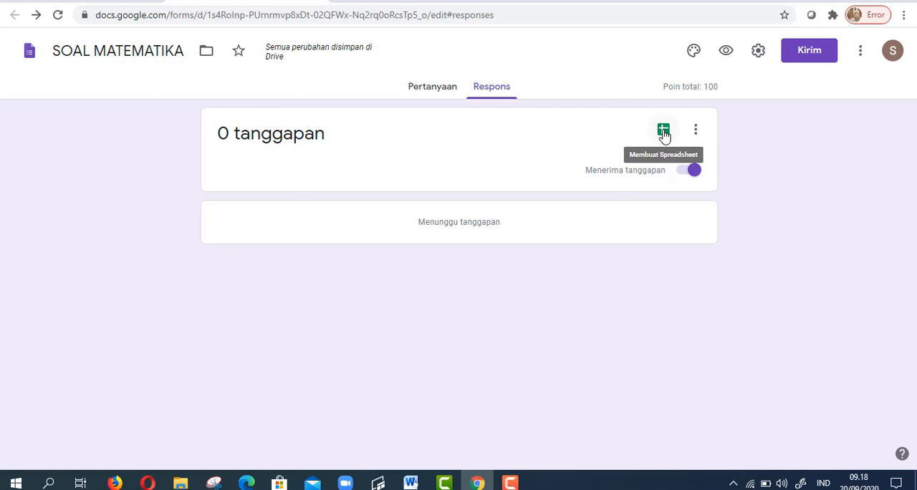
{"action": "left_click", "coordinate": [664, 133]}
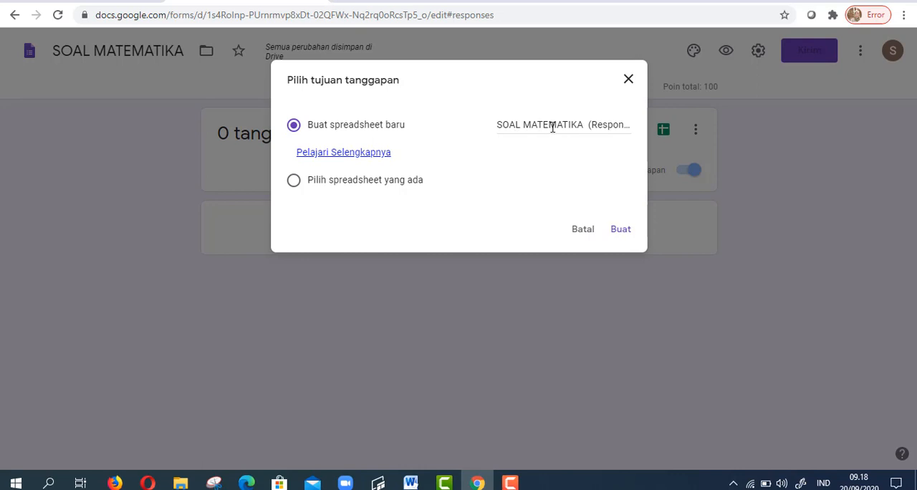
{"action": "left_click", "coordinate": [620, 230]}
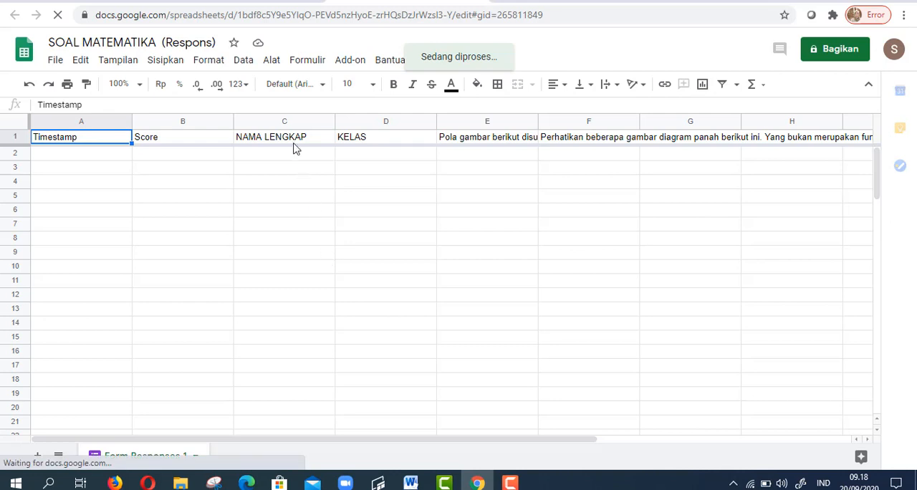
- Preview the SOAL MATEMATIKA form, enter the respondent's name under NAMA LENGKAP, choose class 8-1, and continue to the SOAL section
{"action": "left_click", "coordinate": [234, 4]}
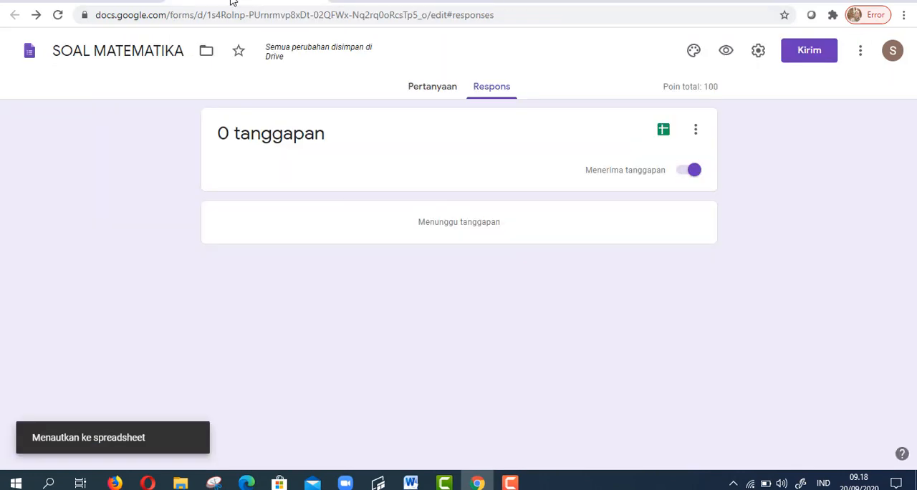
{"action": "left_click", "coordinate": [424, 89]}
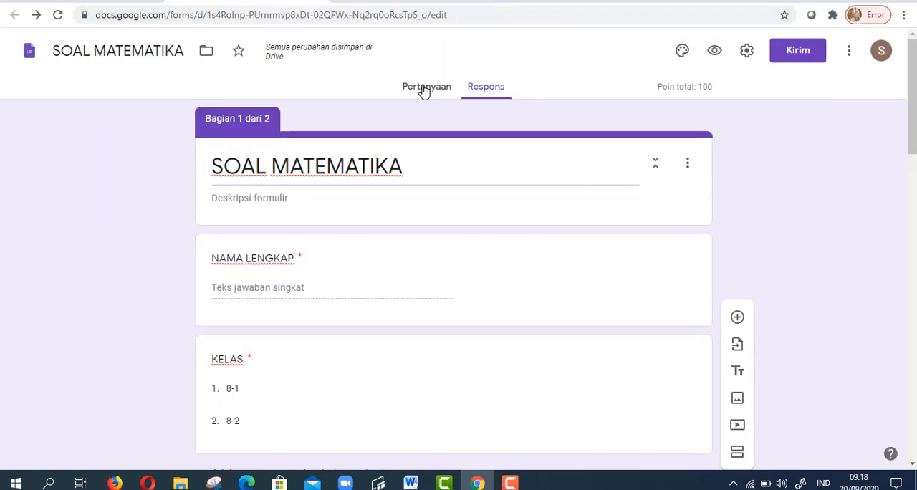
{"action": "left_click", "coordinate": [720, 61]}
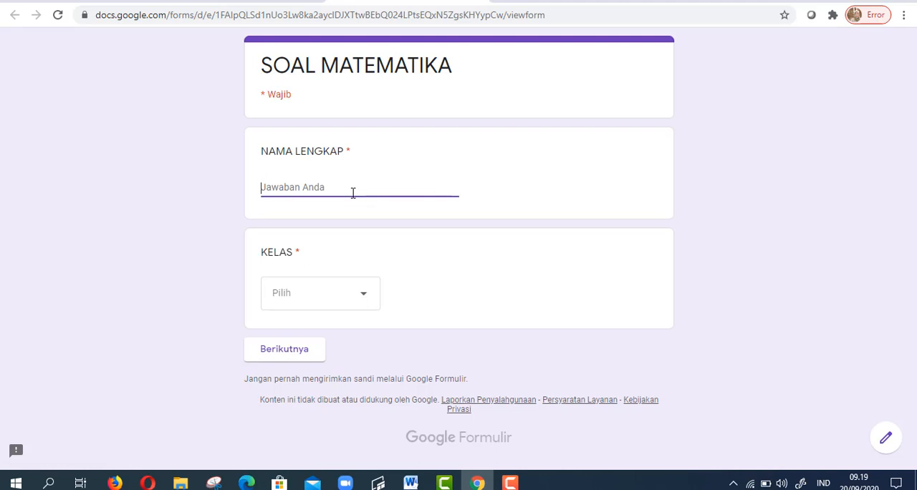
{"action": "type", "text": "ani"}
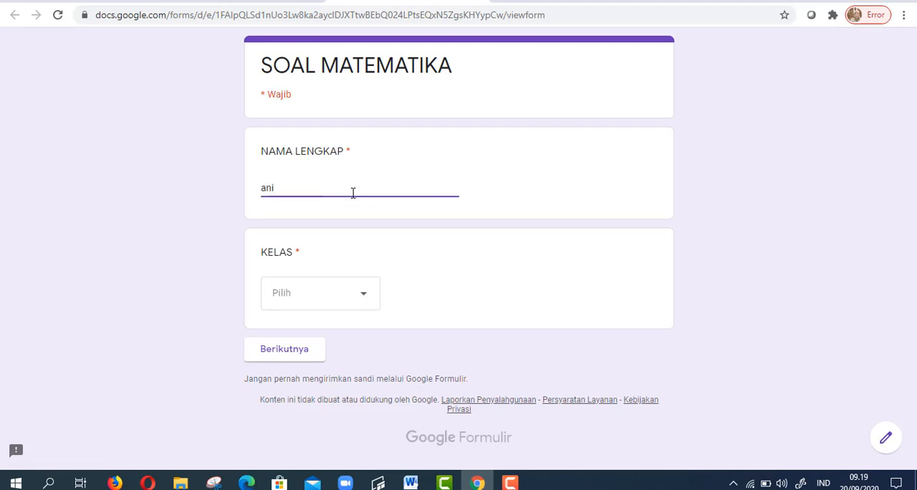
{"action": "left_click", "coordinate": [361, 297]}
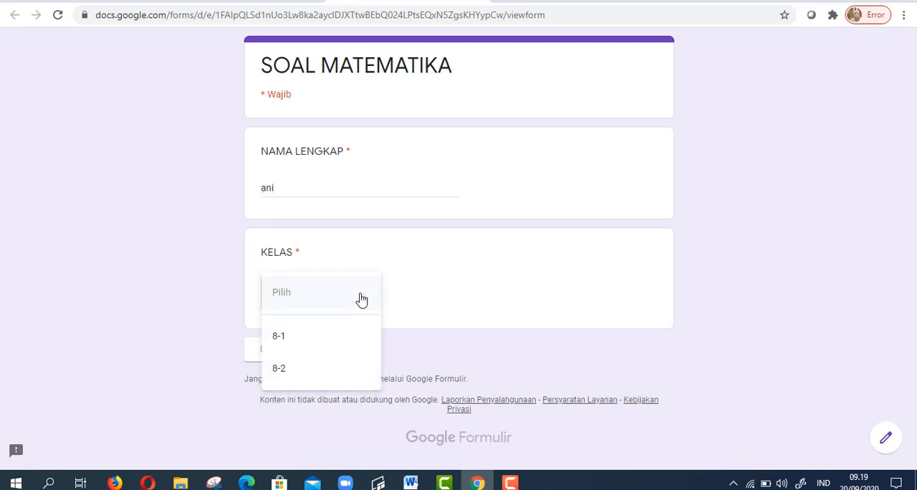
{"action": "left_click", "coordinate": [280, 338]}
{"action": "left_click", "coordinate": [285, 356]}
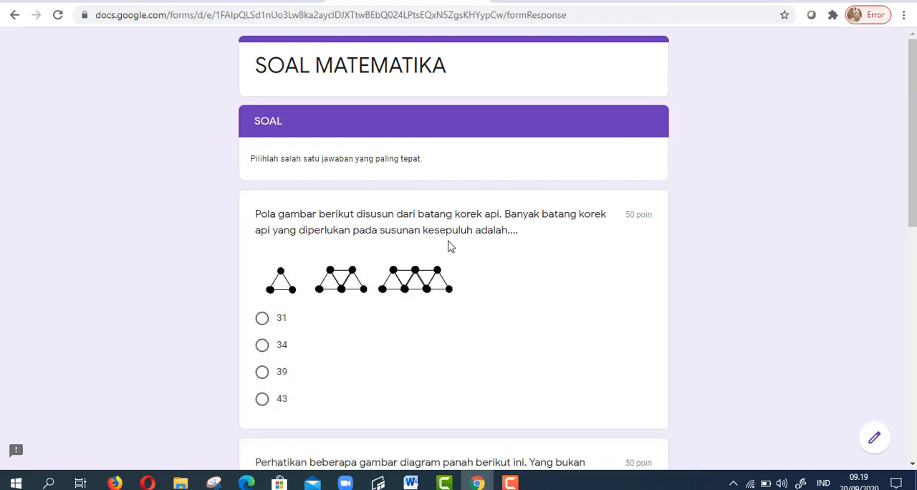
- Answer the matchstick question with 31 and the arrow-diagram question with Opsi 4, and submit the form
{"action": "left_click", "coordinate": [262, 318]}
{"action": "scroll", "coordinate": [363, 340], "scroll_direction": "down", "scroll_amount": 3}
{"action": "scroll", "coordinate": [362, 340], "scroll_direction": "down", "scroll_amount": 4}
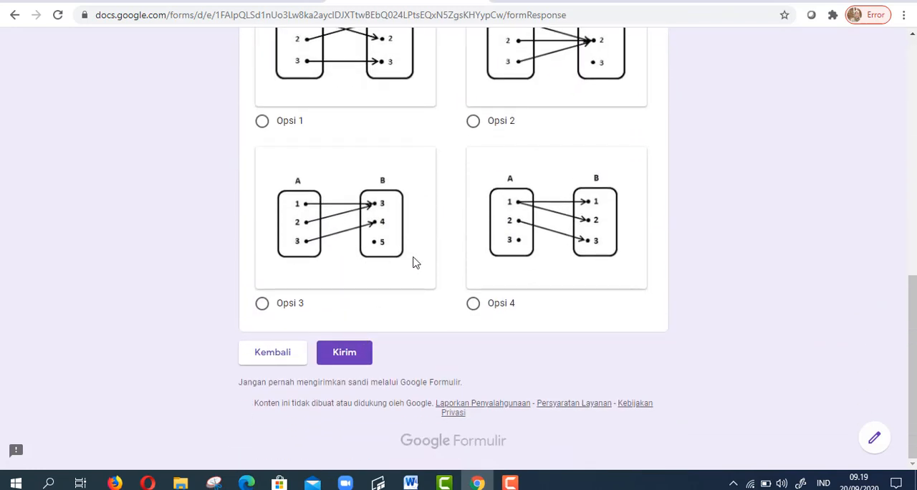
{"action": "left_click", "coordinate": [473, 305]}
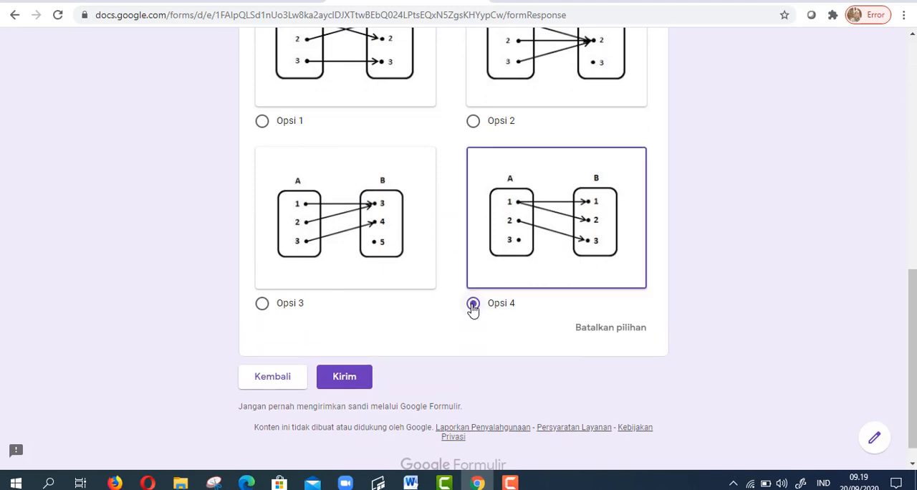
{"action": "left_click", "coordinate": [348, 382]}
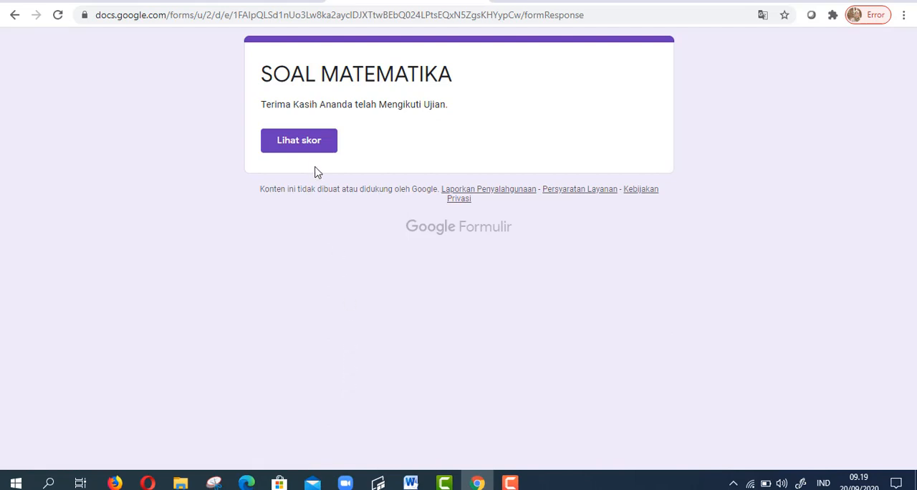
- Review the submitted attempt's score and points per question, and check its entry in the response spreadsheet, dismissing the edit-history tip
{"action": "left_click", "coordinate": [308, 141]}
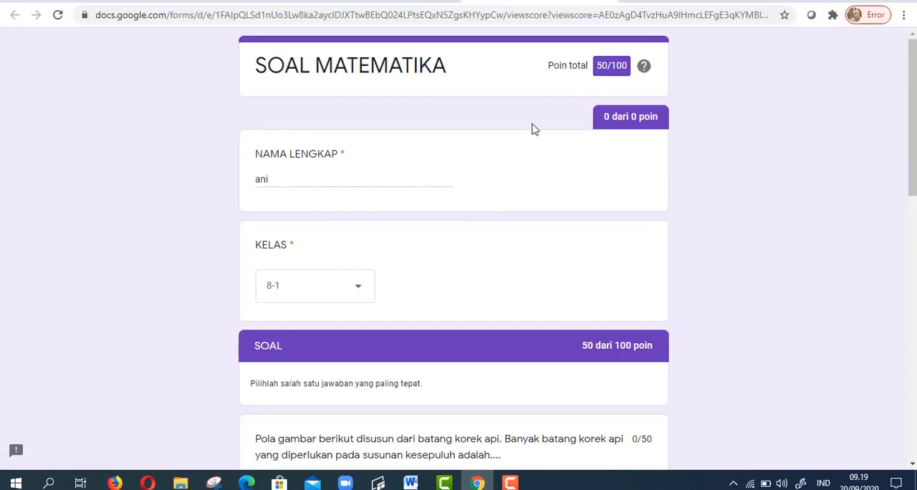
{"action": "scroll", "coordinate": [537, 184], "scroll_direction": "down", "scroll_amount": 5}
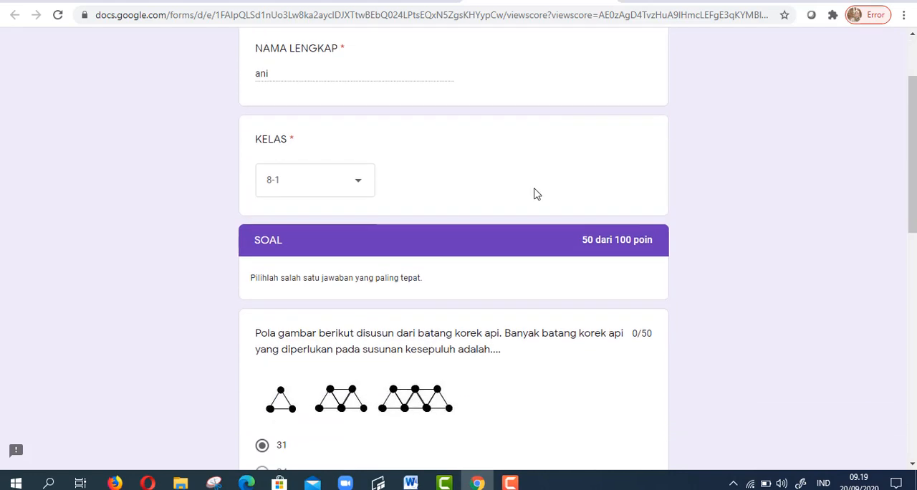
{"action": "scroll", "coordinate": [536, 191], "scroll_direction": "down", "scroll_amount": 4}
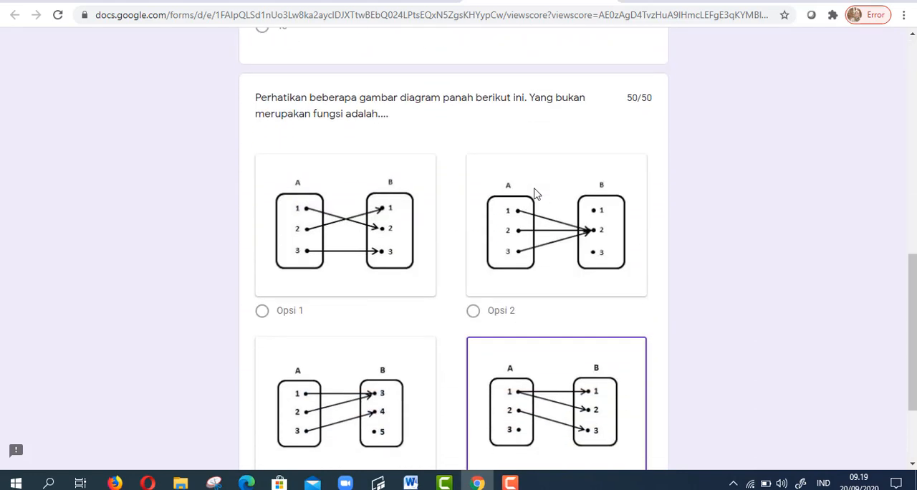
{"action": "scroll", "coordinate": [527, 190], "scroll_direction": "up", "scroll_amount": 8}
{"action": "scroll", "coordinate": [527, 190], "scroll_direction": "up", "scroll_amount": 1}
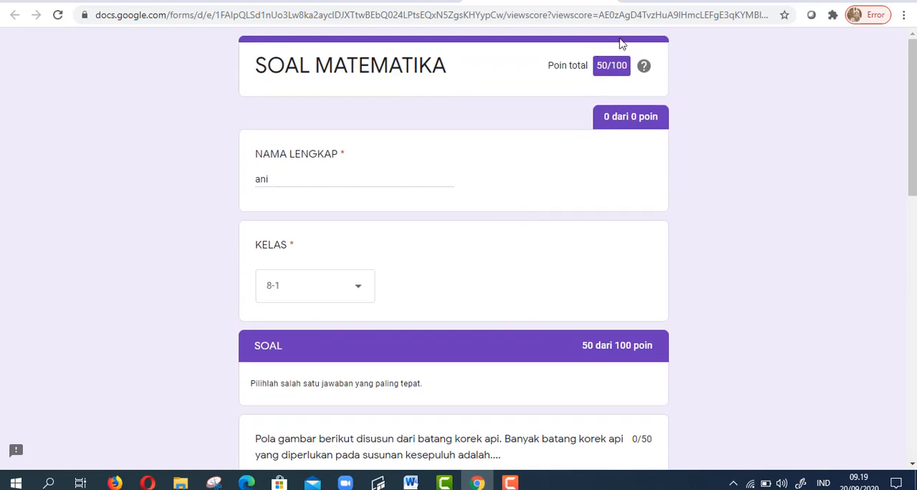
{"action": "left_click", "coordinate": [654, 1]}
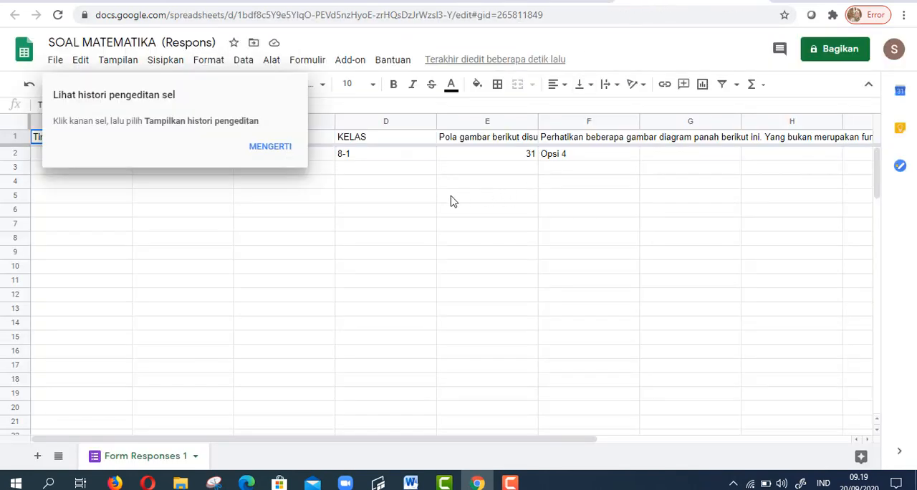
{"action": "left_click", "coordinate": [266, 157]}
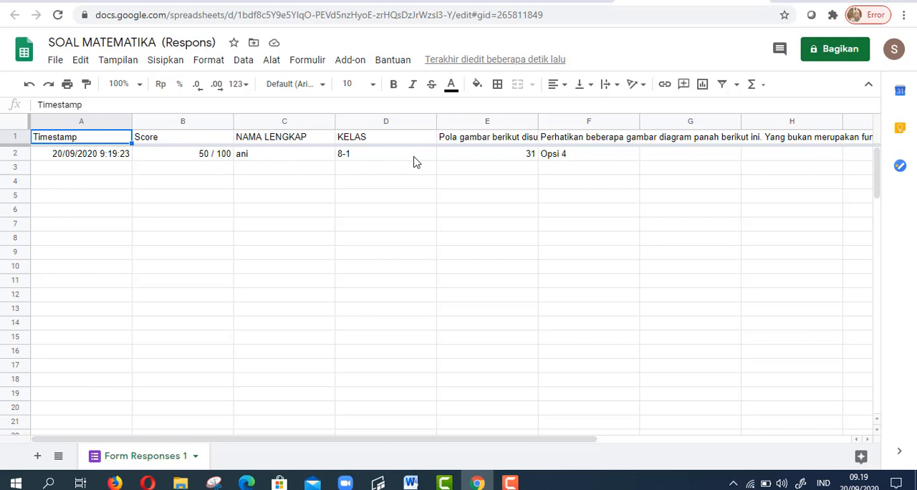
- Return to the form editor and turn on "Acak urutan opsi" for the matchstick question
{"action": "left_click", "coordinate": [413, 2]}
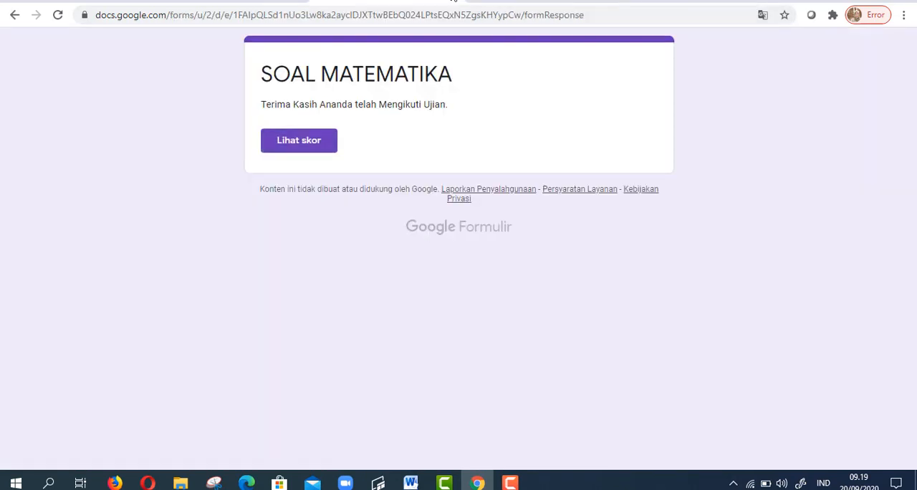
{"action": "left_click", "coordinate": [310, 3]}
{"action": "left_click", "coordinate": [245, 5]}
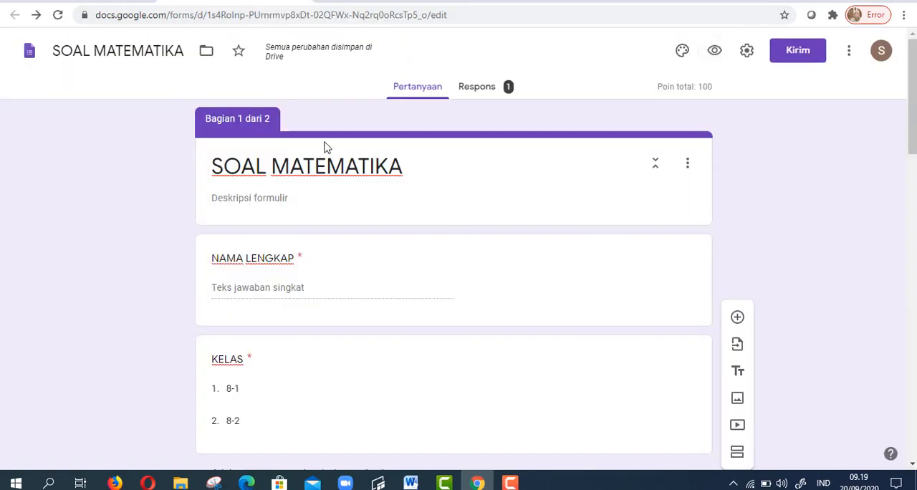
{"action": "scroll", "coordinate": [353, 292], "scroll_direction": "down", "scroll_amount": 5}
{"action": "scroll", "coordinate": [356, 298], "scroll_direction": "down", "scroll_amount": 3}
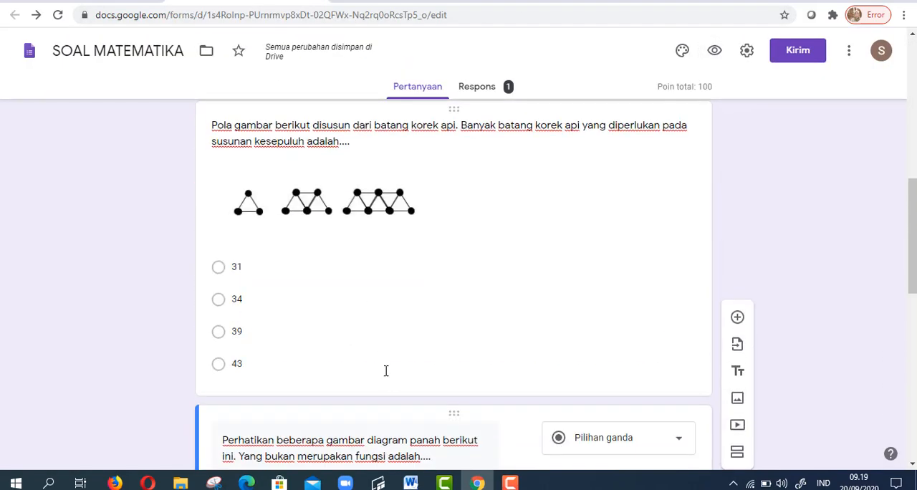
{"action": "left_click", "coordinate": [380, 395]}
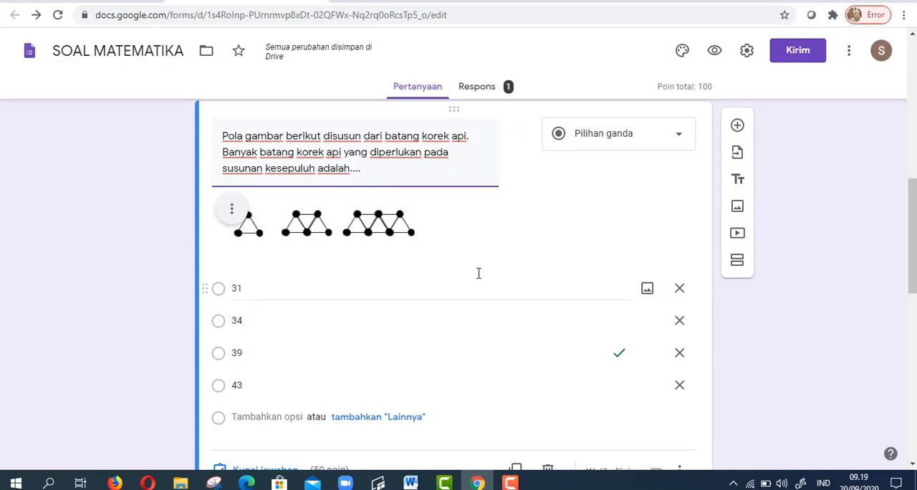
{"action": "scroll", "coordinate": [536, 318], "scroll_direction": "down", "scroll_amount": 3}
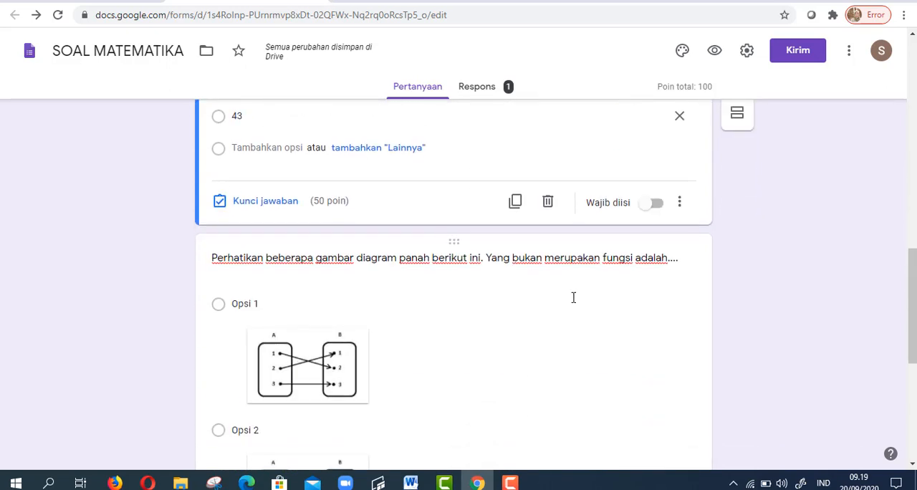
{"action": "left_click", "coordinate": [679, 202]}
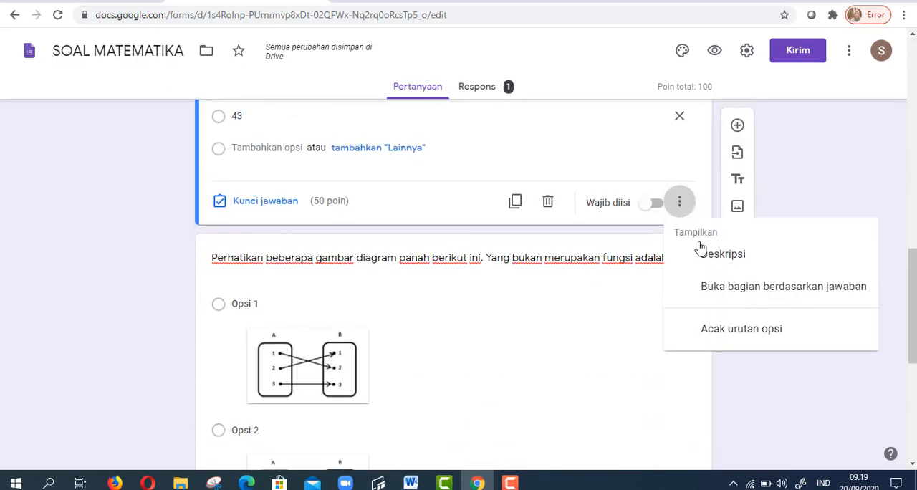
{"action": "left_click", "coordinate": [726, 331]}
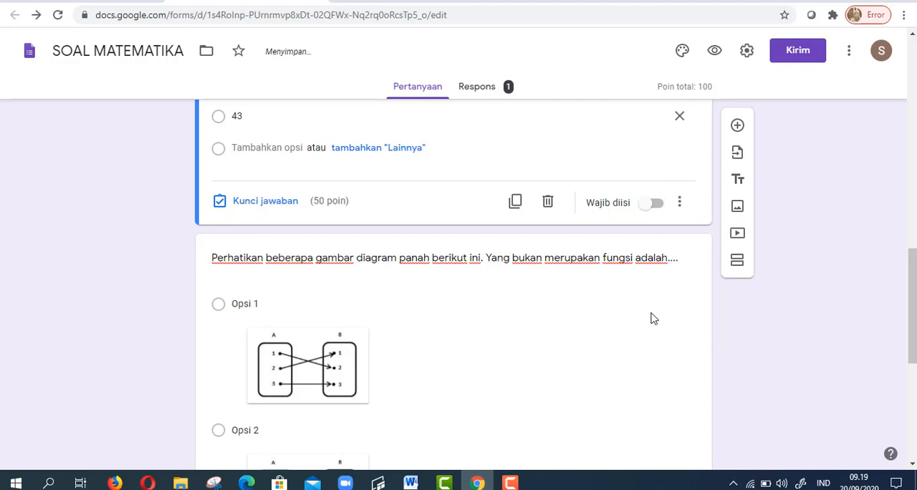
- Turn on "Acak urutan opsi" for the arrow-diagram question
{"action": "scroll", "coordinate": [620, 313], "scroll_direction": "down", "scroll_amount": 5}
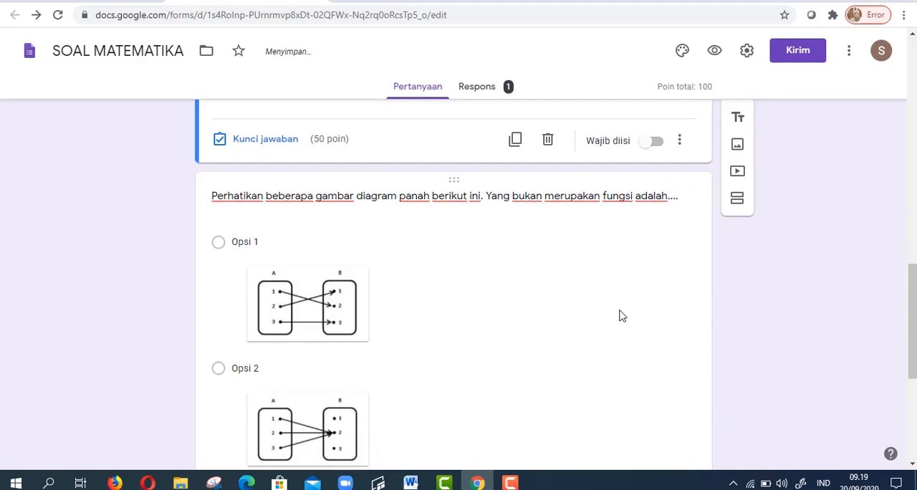
{"action": "left_click", "coordinate": [467, 420]}
{"action": "scroll", "coordinate": [678, 369], "scroll_direction": "down", "scroll_amount": 5}
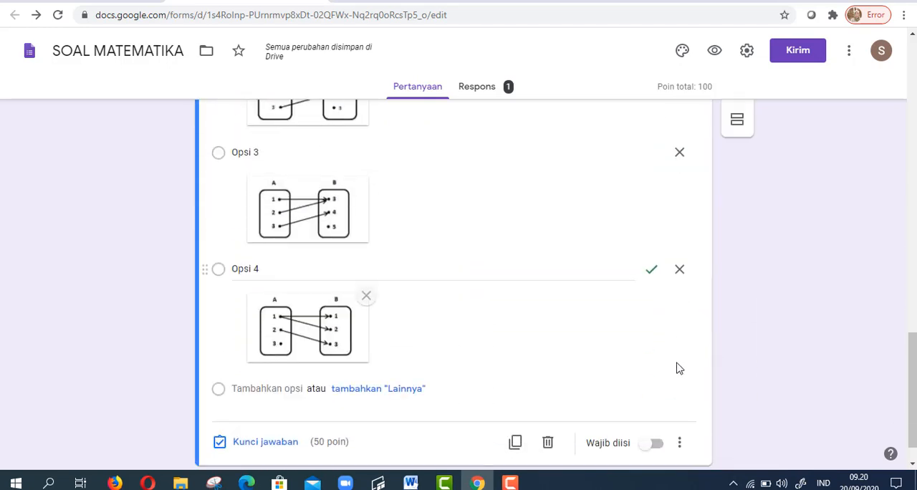
{"action": "left_click", "coordinate": [679, 404]}
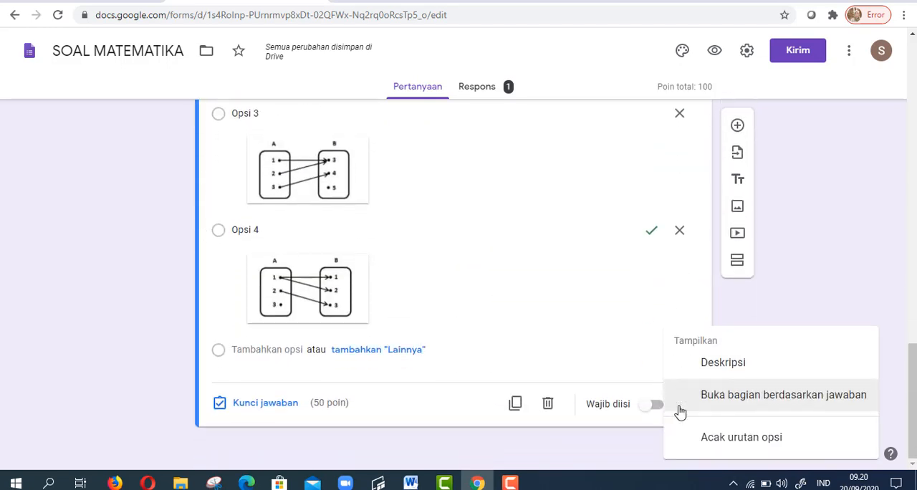
{"action": "left_click", "coordinate": [713, 445]}
- Look over the form's sections and questions and recheck the linked response spreadsheet
{"action": "scroll", "coordinate": [488, 245], "scroll_direction": "up", "scroll_amount": 7}
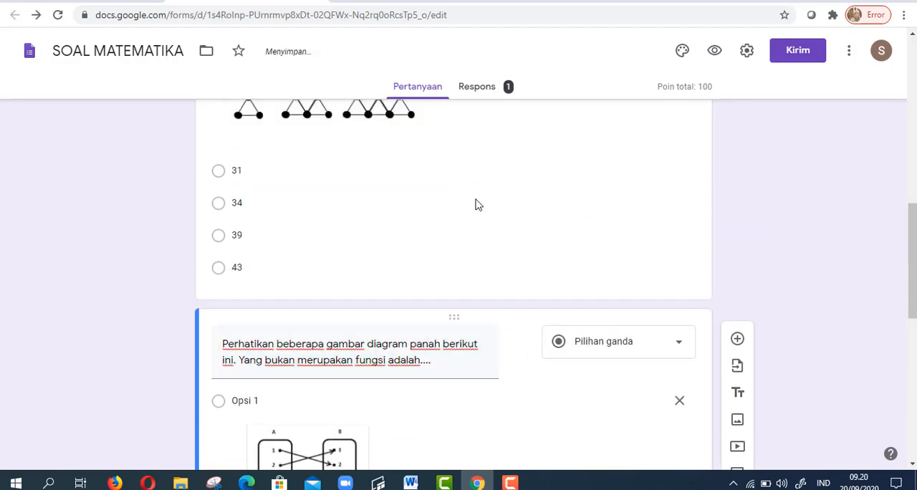
{"action": "scroll", "coordinate": [344, 164], "scroll_direction": "up", "scroll_amount": 6}
{"action": "scroll", "coordinate": [287, 289], "scroll_direction": "down", "scroll_amount": 4}
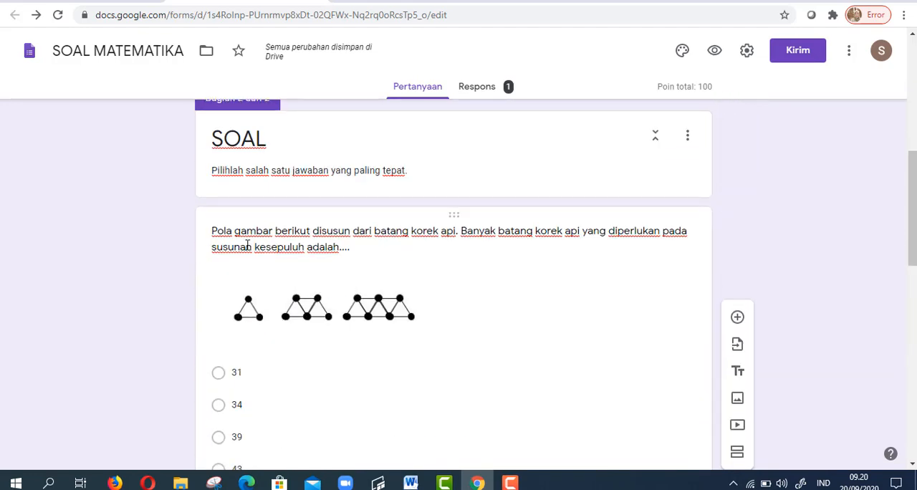
{"action": "scroll", "coordinate": [370, 356], "scroll_direction": "down", "scroll_amount": 1}
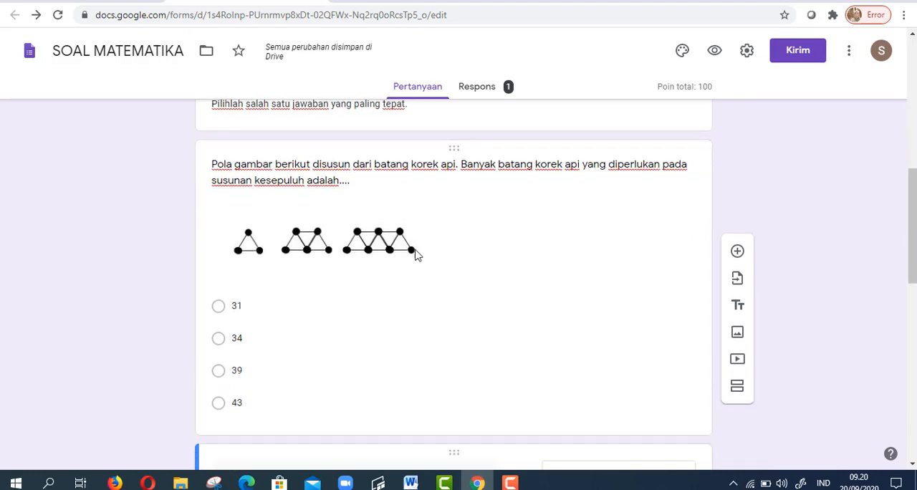
{"action": "left_click", "coordinate": [403, 1]}
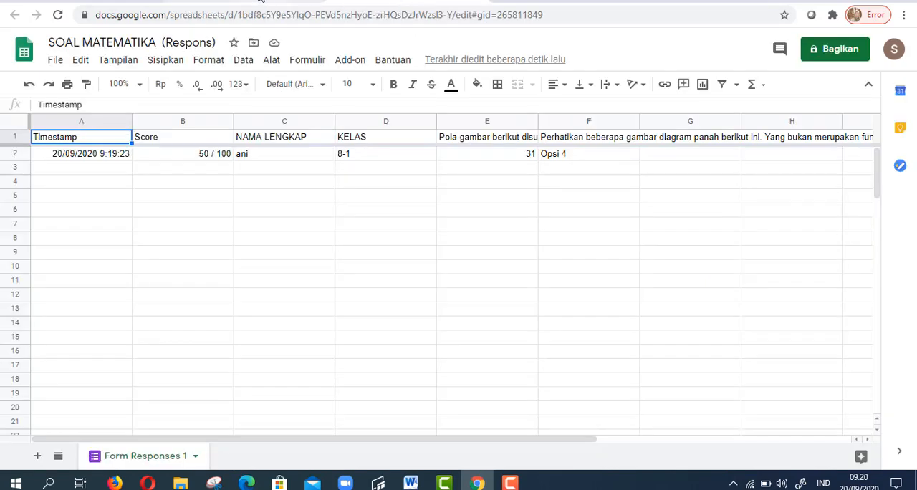
{"action": "left_click", "coordinate": [285, 1]}
{"action": "scroll", "coordinate": [397, 233], "scroll_direction": "up", "scroll_amount": 5}
{"action": "scroll", "coordinate": [399, 238], "scroll_direction": "up", "scroll_amount": 3}
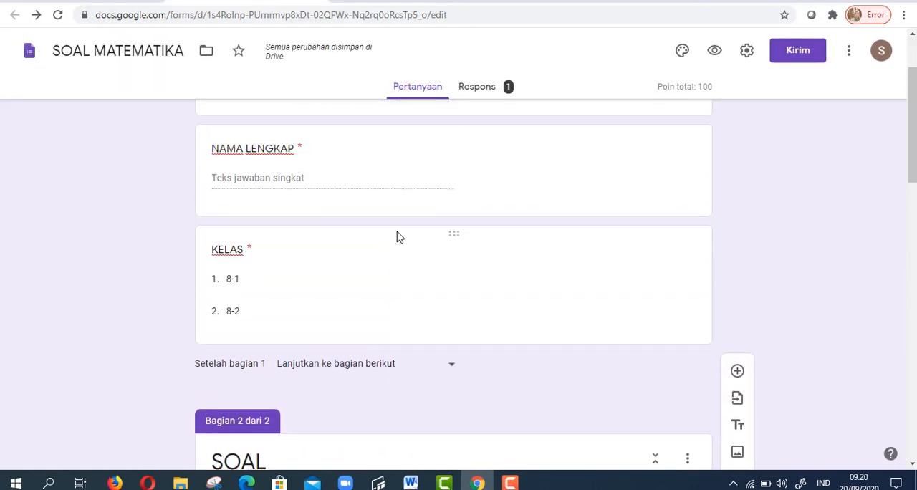